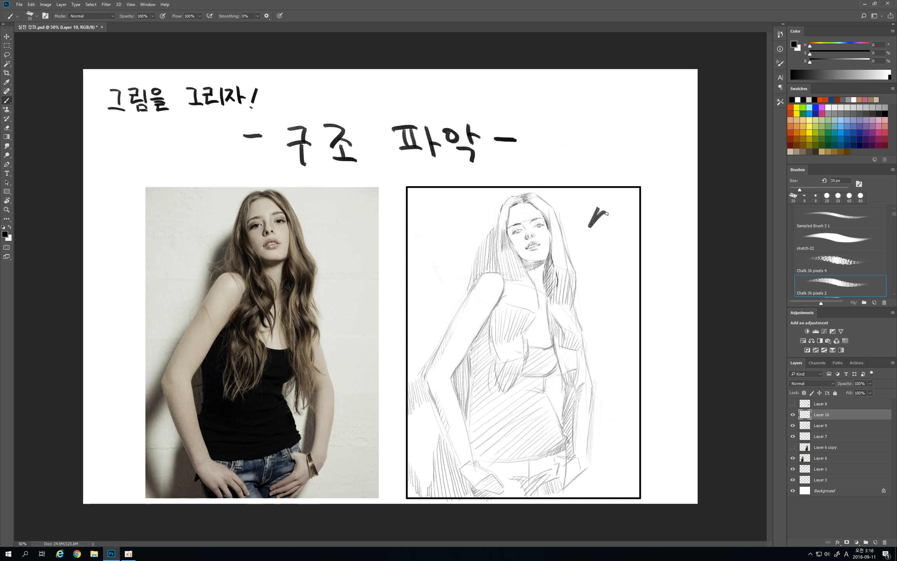
Undo the black brush marks beside the sketched figure's head
mouse_move(612, 219)
left_mouse_down()
mouse_move(618, 233)
mouse_move(612, 219)
mouse_move(630, 230)
left_mouse_up()
left_click(625, 216)
key("ctrl+alt+z")
key("ctrl+alt+z")
key("ctrl+alt+z")
key("ctrl+alt+z")
Toggle Layer 8's visibility to inspect its content over the sketch, leaving it hidden
left_click(791, 404)
left_click(792, 404)
left_click(792, 404)
left_click(792, 404)
Set the brush to red at 25 px and mark the top of the sketched figure's forehead
left_click(577, 226)
left_click(791, 106)
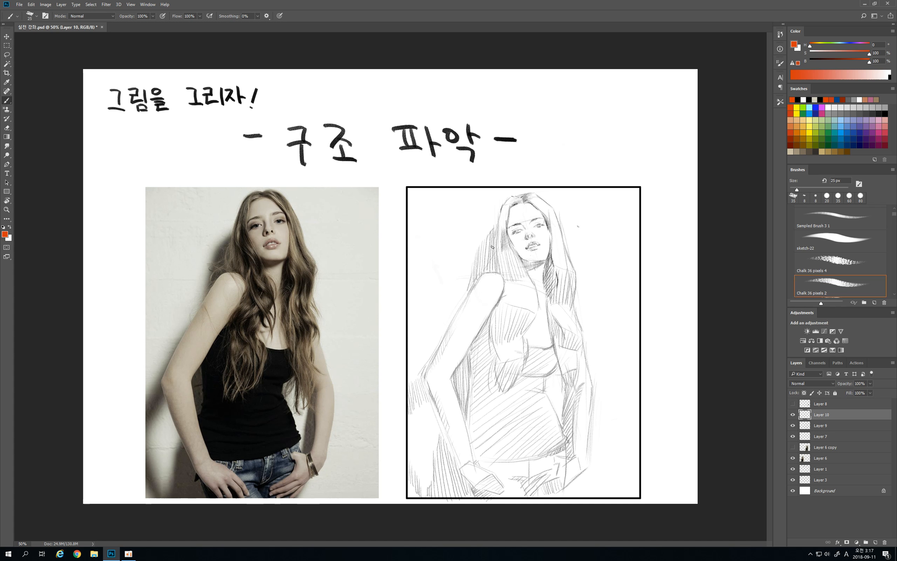
key("bracketleft")
key("bracketleft")
left_click_drag(513, 200, 524, 199)
Draw a red oval around the face in the photo and a tilted vertical centre line through it
key("ctrl+minus")
key("ctrl+minus")
key("ctrl+minus")
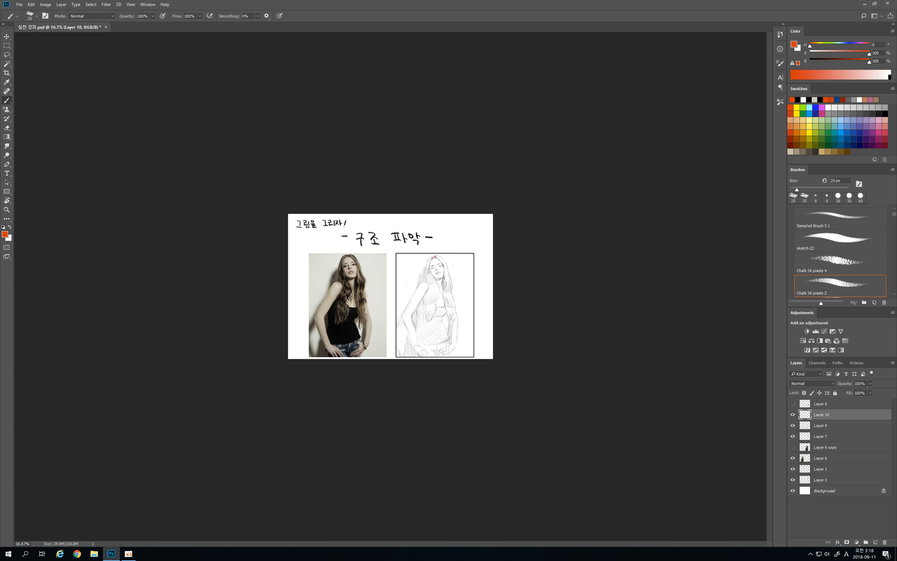
key("ctrl+plus")
key("ctrl+plus")
key("ctrl+plus")
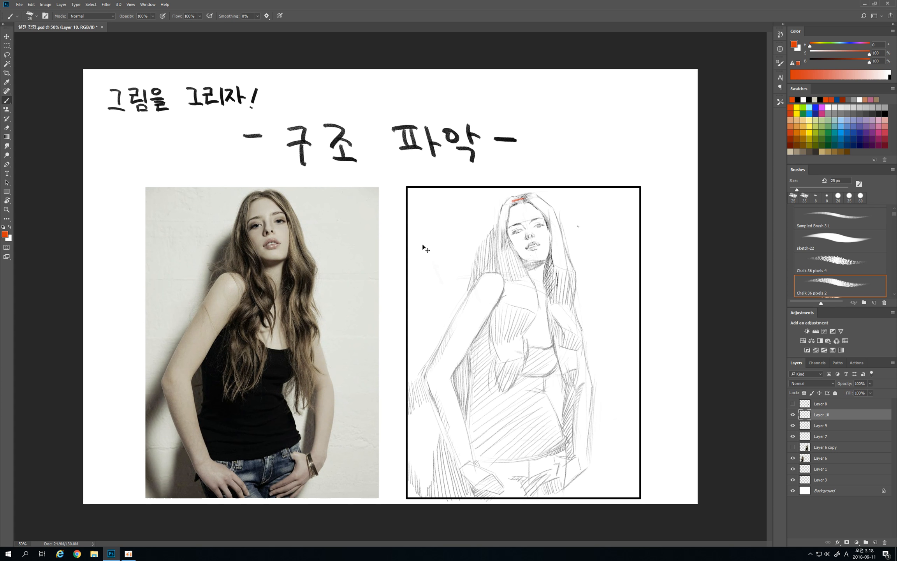
key("ctrl+plus")
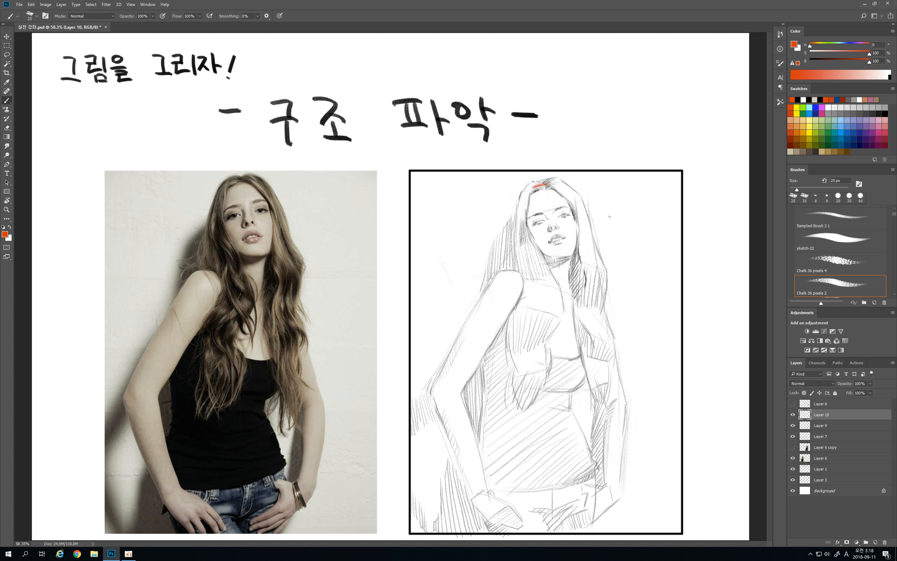
mouse_move(255, 182)
left_mouse_down()
mouse_move(270, 201)
mouse_move(277, 236)
mouse_move(266, 255)
mouse_move(233, 252)
mouse_move(216, 216)
mouse_move(226, 188)
mouse_move(243, 181)
mouse_move(277, 226)
left_mouse_up()
left_click_drag(244, 183, 255, 232)
key("ctrl+z")
left_click_drag(241, 183, 257, 254)
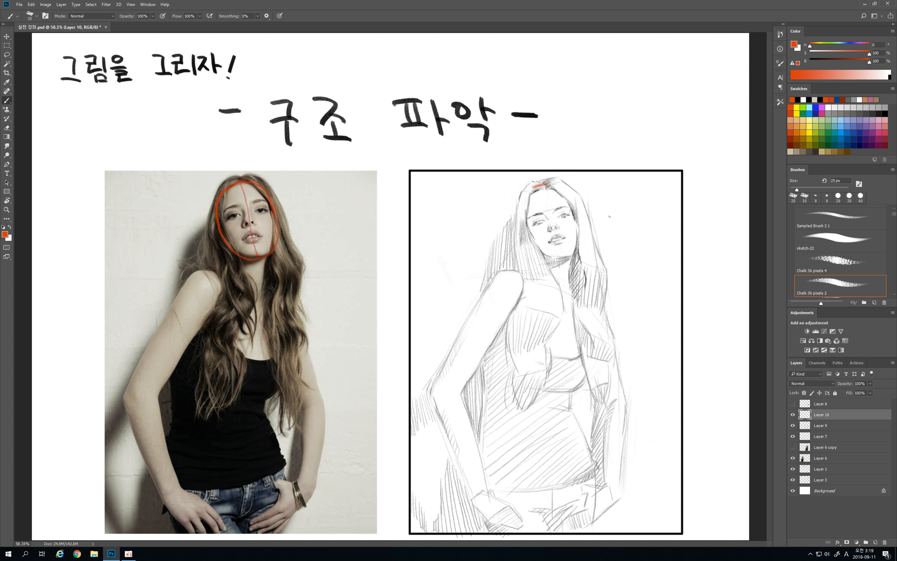
Draw a curved red brow line across the face in the photo
left_click_drag(223, 206, 267, 201)
key("ctrl+z")
left_click_drag(223, 213, 269, 200)
Draw a red head-proportion diagram beside the photo: a circle with a horizontal dividing line, a jaw outline and three labelled side divisions
mouse_move(347, 244)
left_mouse_down()
mouse_move(360, 209)
mouse_move(381, 212)
mouse_move(399, 237)
mouse_move(393, 262)
mouse_move(363, 273)
mouse_move(342, 254)
mouse_move(343, 224)
mouse_move(369, 208)
left_mouse_up()
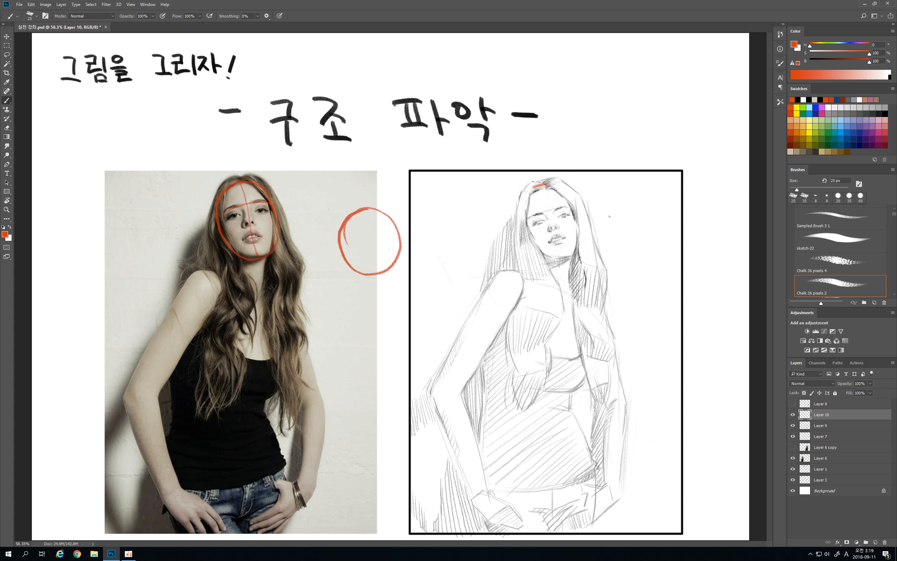
mouse_move(344, 241)
left_mouse_down()
mouse_move(399, 245)
mouse_move(342, 244)
left_mouse_up()
mouse_move(326, 205)
left_mouse_down()
mouse_move(336, 207)
mouse_move(337, 239)
mouse_move(327, 218)
left_mouse_up()
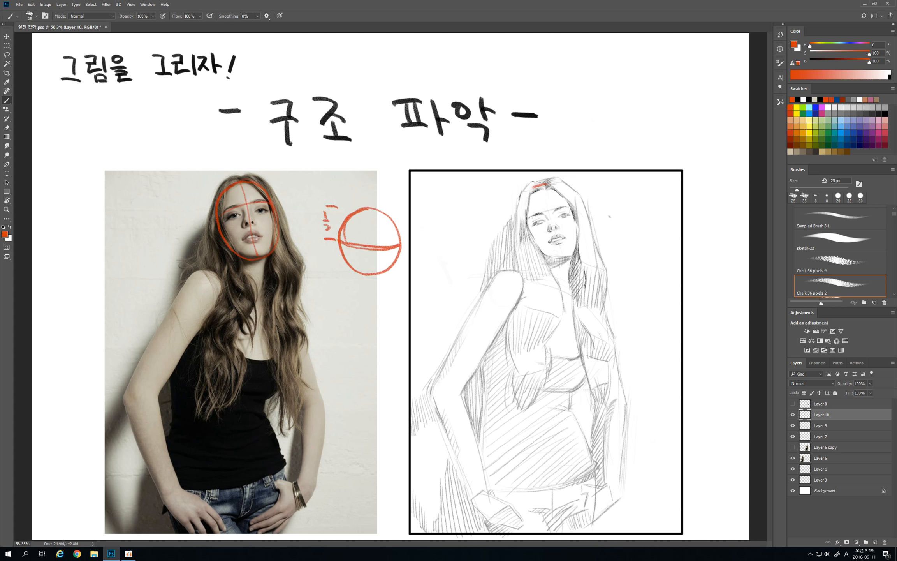
mouse_move(326, 274)
left_mouse_down()
mouse_move(335, 274)
mouse_move(330, 256)
left_mouse_up()
left_click_drag(329, 307, 337, 291)
left_click_drag(332, 284, 336, 290)
mouse_move(340, 239)
left_mouse_down()
mouse_move(343, 292)
mouse_move(359, 304)
mouse_move(381, 290)
mouse_move(396, 256)
left_mouse_up()
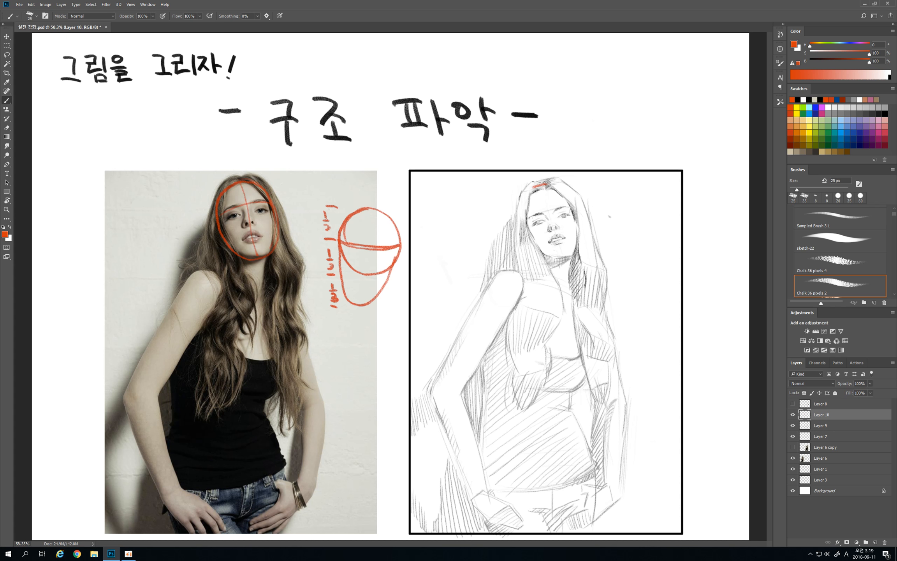
Erase the head-proportion diagram beside the photo with a 150 px eraser
key("e")
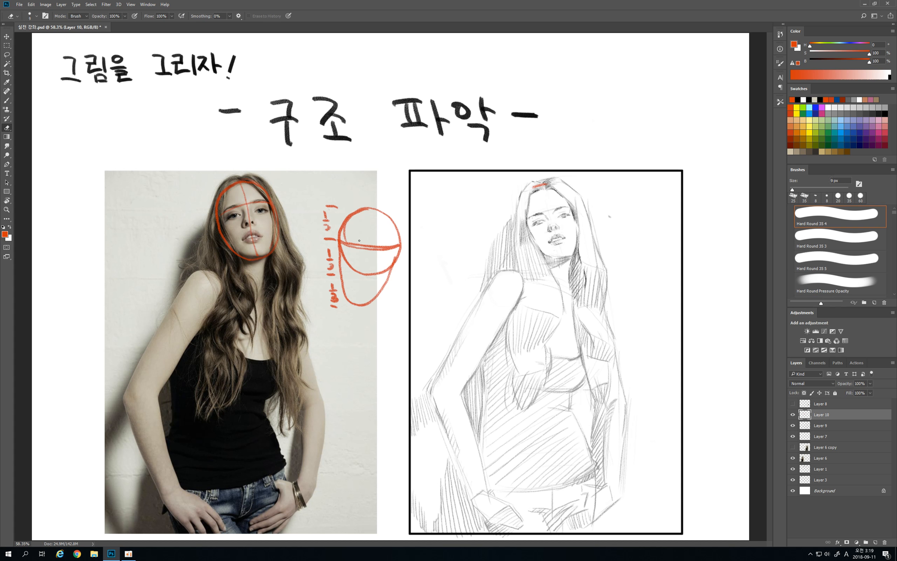
key("bracketright")
key("bracketright")
key("bracketright")
key("bracketright")
key("bracketright")
key("bracketright")
key("bracketright")
key("bracketright")
key("bracketright")
key("bracketright")
key("bracketright")
key("bracketright")
key("bracketright")
key("bracketright")
key("bracketright")
key("bracketright")
mouse_move(336, 213)
left_mouse_down()
mouse_move(332, 194)
mouse_move(338, 269)
mouse_move(337, 209)
mouse_move(356, 202)
mouse_move(393, 295)
left_mouse_up()
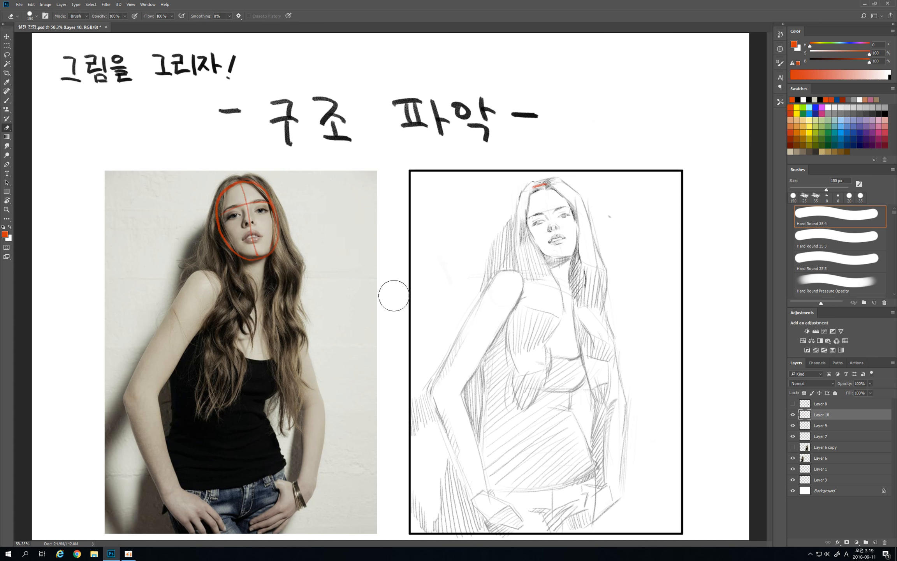
Draw a red head circle beside the photo with the brush and a curved brow line across it
key("b")
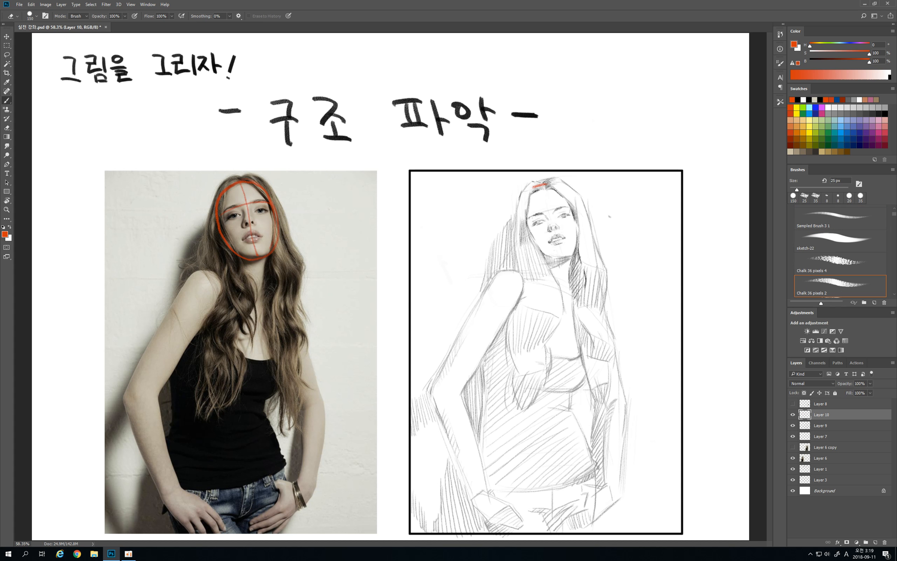
mouse_move(343, 233)
left_mouse_down()
mouse_move(350, 200)
mouse_move(370, 192)
mouse_move(394, 212)
mouse_move(397, 240)
mouse_move(366, 260)
mouse_move(339, 239)
mouse_move(347, 206)
mouse_move(385, 205)
mouse_move(393, 247)
mouse_move(356, 266)
mouse_move(335, 237)
mouse_move(347, 202)
mouse_move(384, 206)
left_mouse_up()
key("ctrl+z")
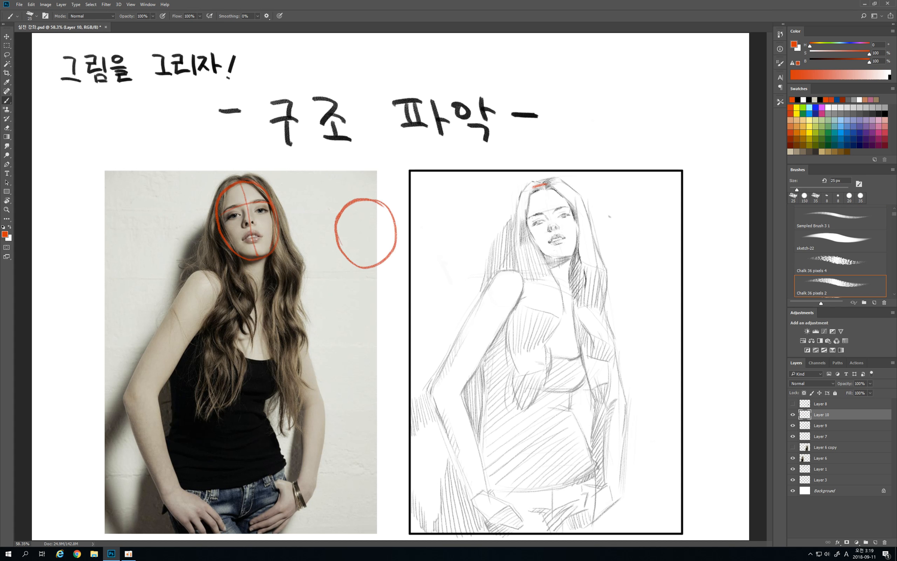
mouse_move(341, 235)
left_mouse_down()
mouse_move(376, 212)
mouse_move(395, 222)
left_mouse_up()
key("ctrl+z")
mouse_move(342, 234)
left_mouse_down()
mouse_move(380, 218)
mouse_move(393, 225)
mouse_move(359, 201)
mouse_move(370, 228)
left_mouse_up()
Add a tilted centre line, a curved nose line and the lower face contour to the head circle
left_click(359, 200)
key("ctrl+z")
key("ctrl+z")
left_click_drag(360, 200, 377, 280)
mouse_move(356, 248)
left_mouse_down()
mouse_move(380, 240)
mouse_move(377, 267)
left_mouse_up()
mouse_move(337, 233)
left_mouse_down()
mouse_move(361, 270)
mouse_move(375, 272)
mouse_move(386, 267)
mouse_move(393, 231)
mouse_move(385, 271)
left_mouse_up()
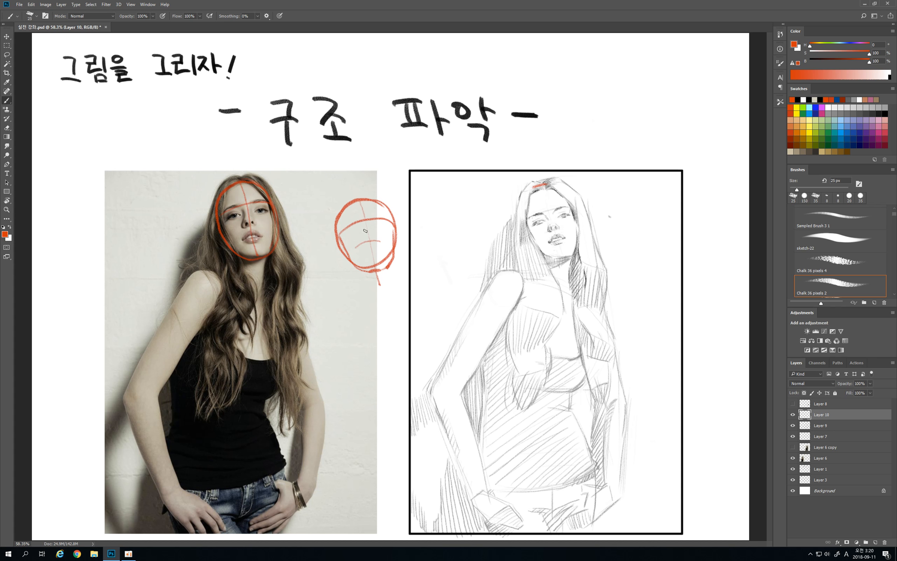
Erase the red guide lines over the face in the photo
key("e")
mouse_move(241, 193)
left_mouse_down()
mouse_move(214, 207)
mouse_move(219, 217)
mouse_move(247, 207)
mouse_move(253, 219)
mouse_move(271, 213)
mouse_move(240, 262)
left_mouse_up()
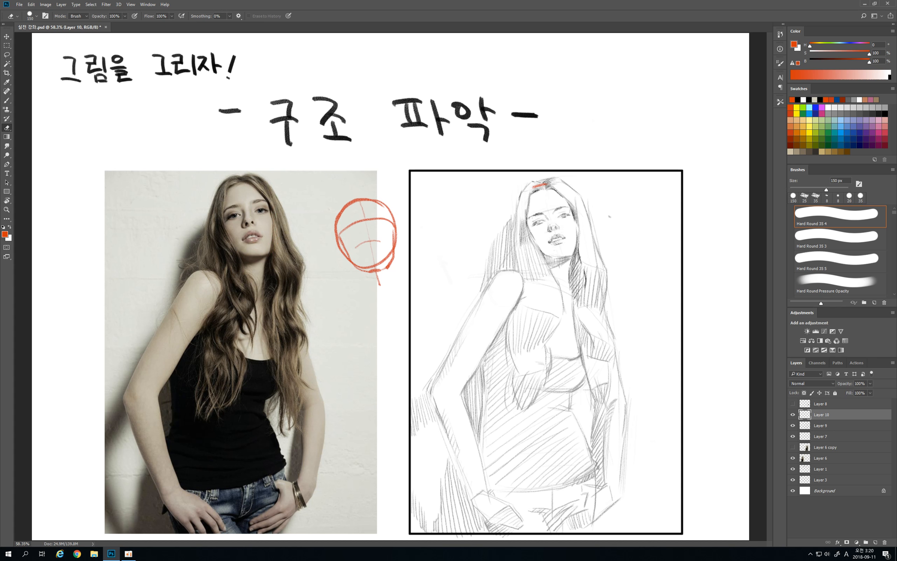
Draw a small red nose on the head diagram beside the photo
key("b")
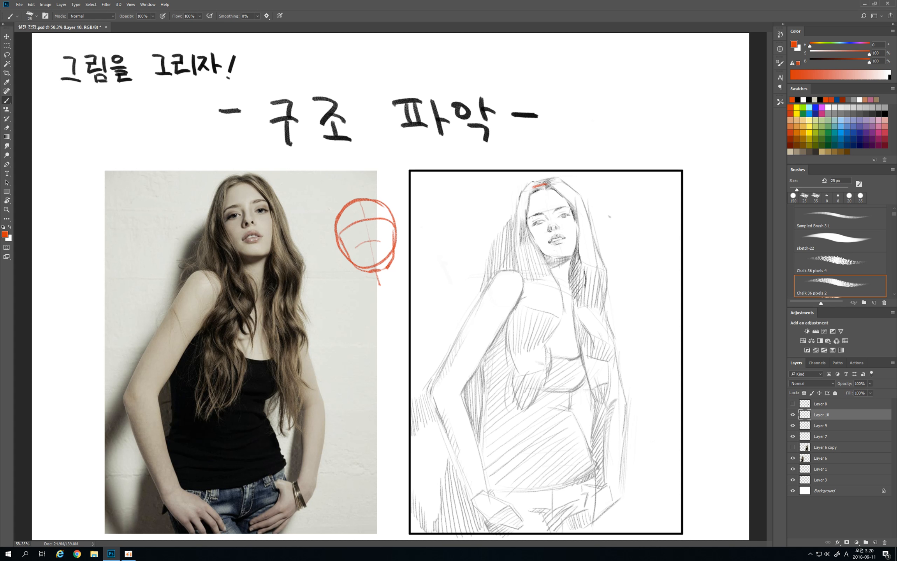
mouse_move(243, 227)
left_mouse_down()
mouse_move(253, 218)
mouse_move(258, 225)
left_mouse_up()
key("ctrl+alt+z")
key("ctrl+alt+z")
key("ctrl+alt+z")
mouse_move(361, 243)
left_mouse_down()
mouse_move(366, 234)
mouse_move(370, 240)
left_mouse_up()
Mark the face's vertical thirds in red along the sketched head, and erase all red marks from the sketch
mouse_move(535, 191)
left_mouse_down()
mouse_move(565, 182)
mouse_move(573, 226)
mouse_move(583, 223)
mouse_move(575, 252)
mouse_move(592, 244)
left_mouse_up()
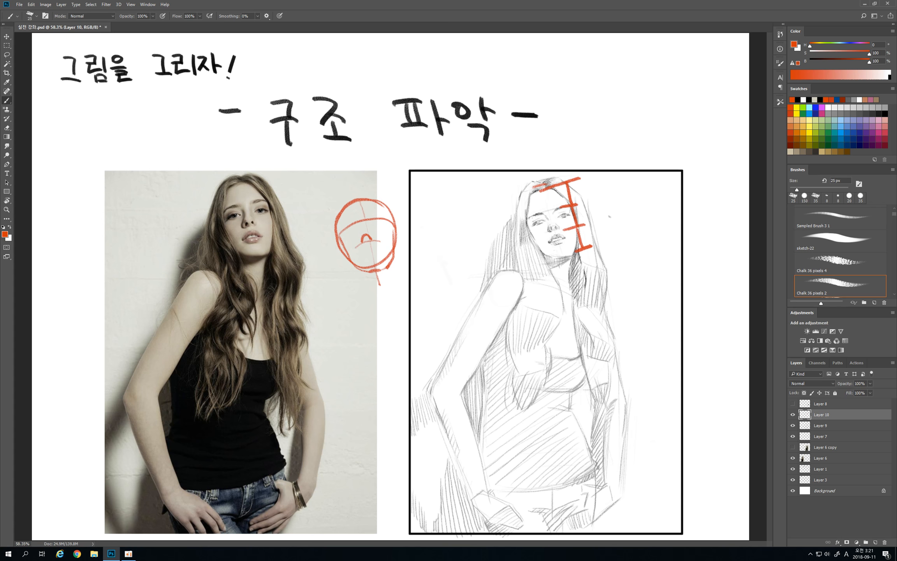
key("e")
left_click_drag(560, 177, 580, 249)
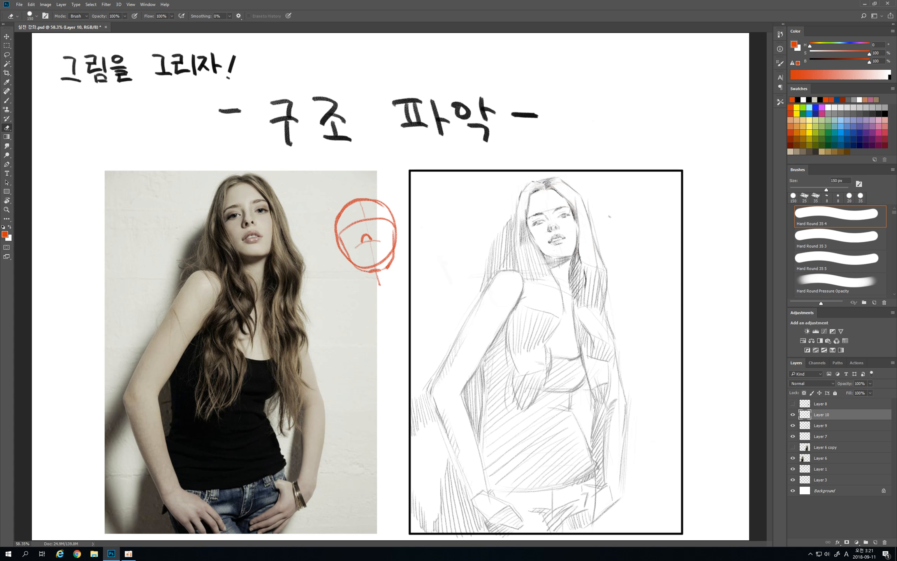
Outline the photo's face with a 10 px red brush, including brow and centre lines, and extend the head diagram's centre line
key("b")
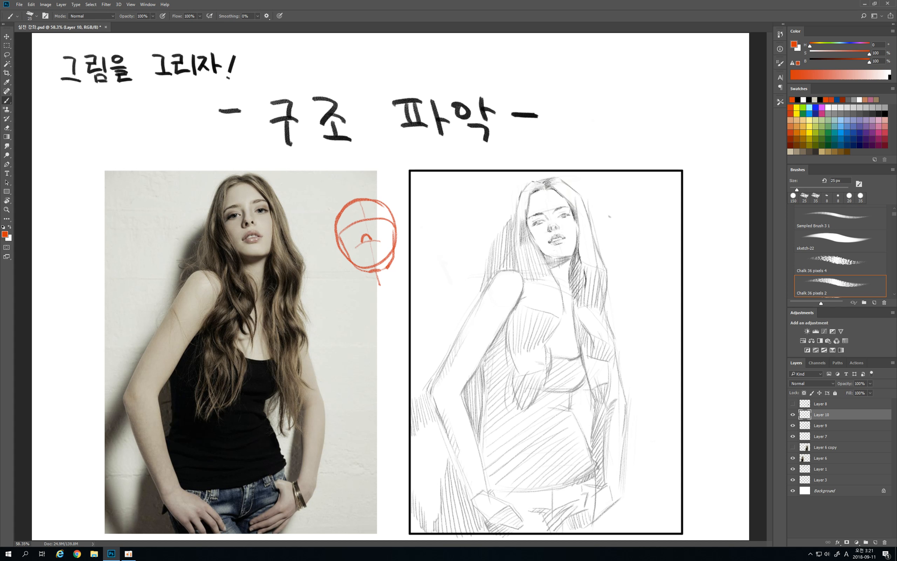
key("bracketleft")
left_click_drag(270, 233, 264, 250)
mouse_move(223, 217)
left_mouse_down()
mouse_move(264, 193)
mouse_move(274, 230)
mouse_move(241, 253)
left_mouse_up()
left_click_drag(233, 203, 273, 204)
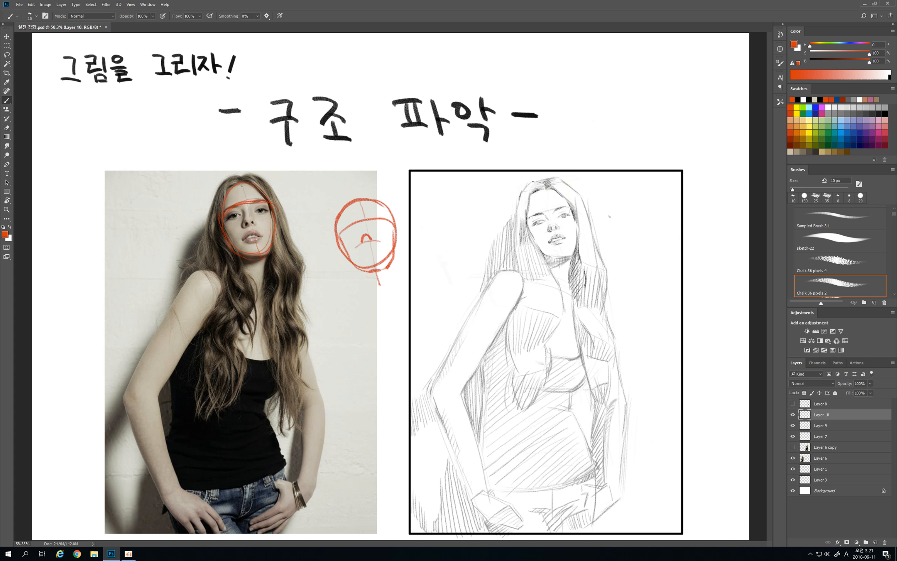
left_click_drag(242, 186, 258, 255)
left_click_drag(366, 236, 376, 263)
Trace the outline of the sketched figure's face in red
left_click_drag(530, 180, 522, 192)
mouse_move(532, 181)
left_mouse_down()
mouse_move(534, 190)
mouse_move(535, 245)
left_mouse_up()
mouse_move(546, 185)
left_mouse_down()
mouse_move(573, 195)
mouse_move(581, 225)
mouse_move(571, 257)
left_mouse_up()
mouse_move(554, 185)
left_mouse_down()
mouse_move(577, 209)
mouse_move(570, 258)
left_mouse_up()
left_click_drag(528, 199, 526, 224)
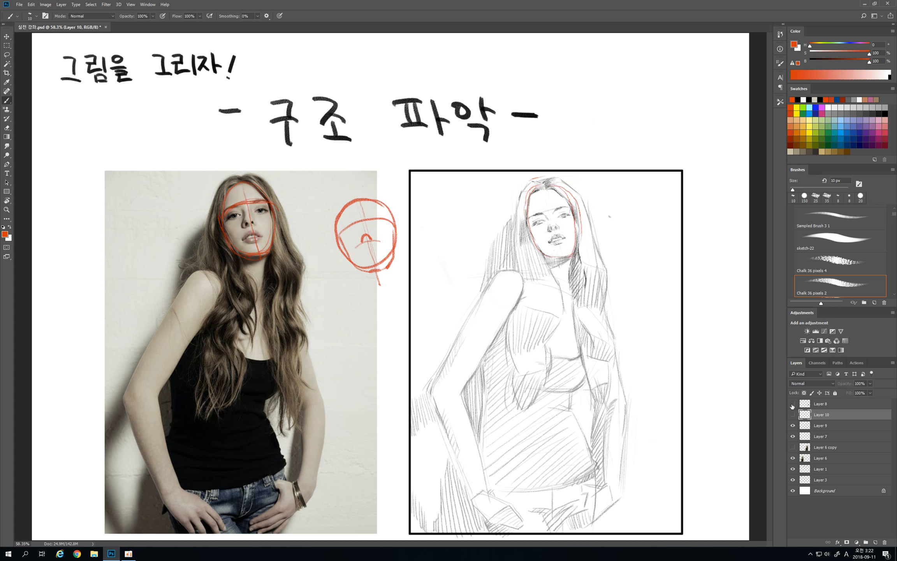
Compare the sketch with Layer 10 hidden and the pencil on Layer 8 shown, and restore both layers' visibility
left_click(793, 414)
left_click(793, 404)
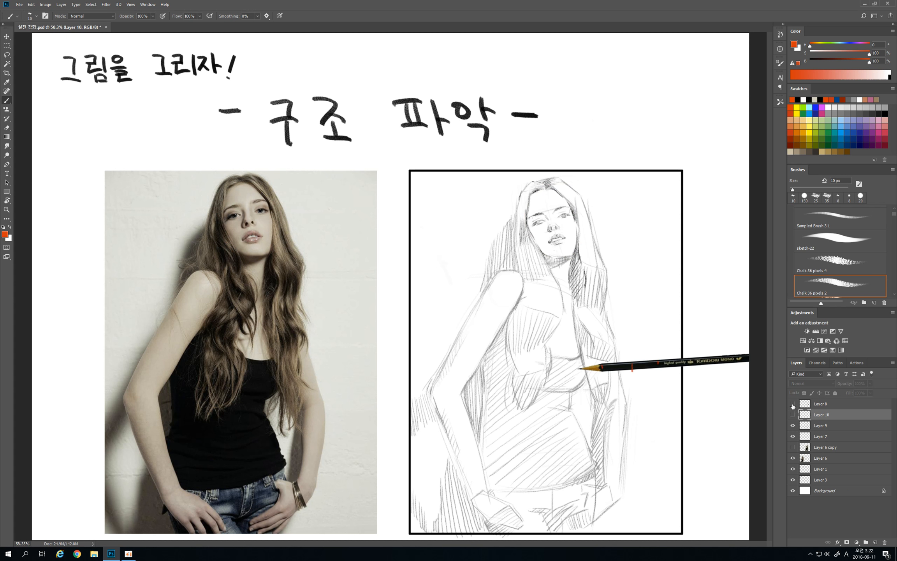
left_click(793, 403)
left_click(792, 415)
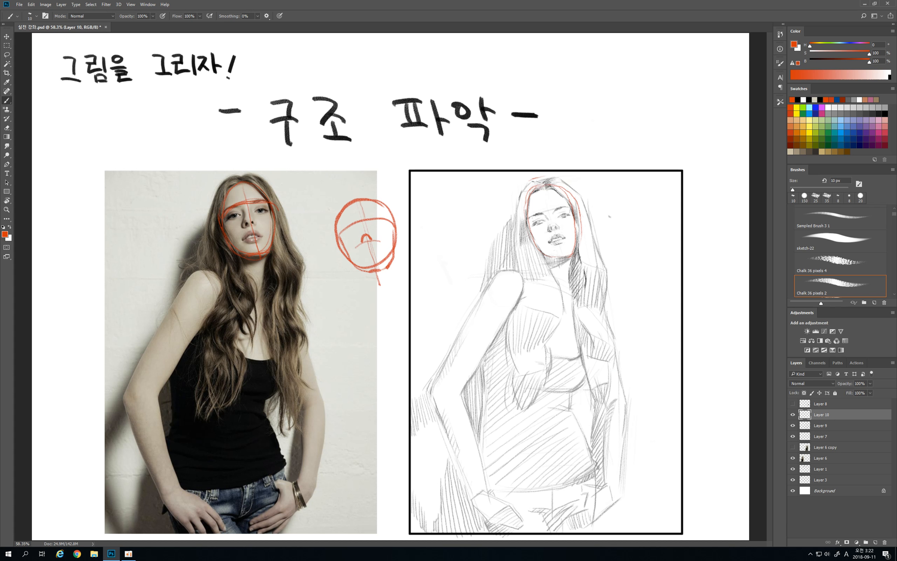
Draw a red brow line across the sketched face, trying and undoing a vertical centre line
mouse_move(538, 207)
left_mouse_down()
mouse_move(569, 204)
mouse_move(544, 202)
mouse_move(551, 229)
left_mouse_up()
key("ctrl+z")
left_click_drag(542, 188, 561, 248)
key("ctrl+z")
Lasso the sketched eyes and nose on Layer 9, and cut and paste them as a separate layer
left_click(804, 425)
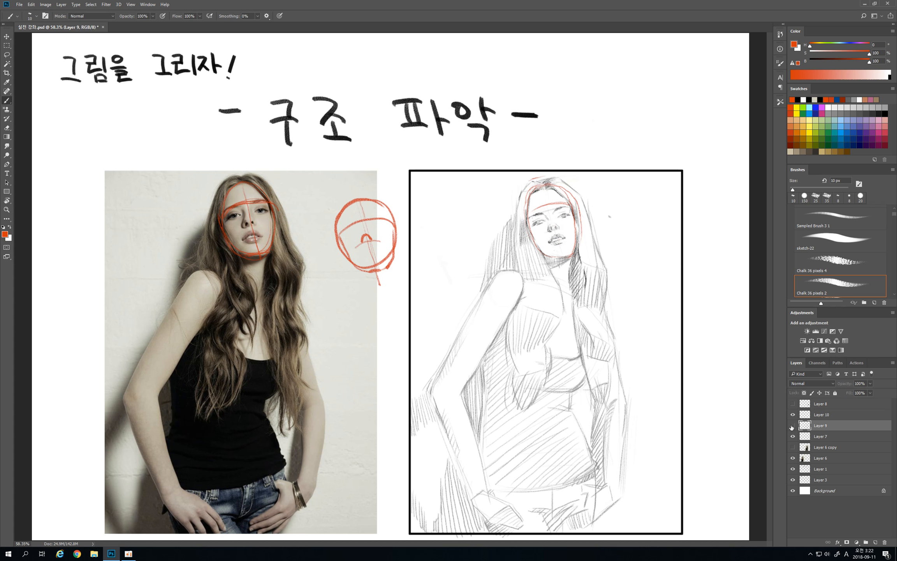
left_click(793, 426)
left_click(793, 426)
key("l")
mouse_move(565, 231)
left_mouse_down()
mouse_move(545, 234)
mouse_move(530, 215)
mouse_move(572, 208)
mouse_move(565, 232)
left_mouse_up()
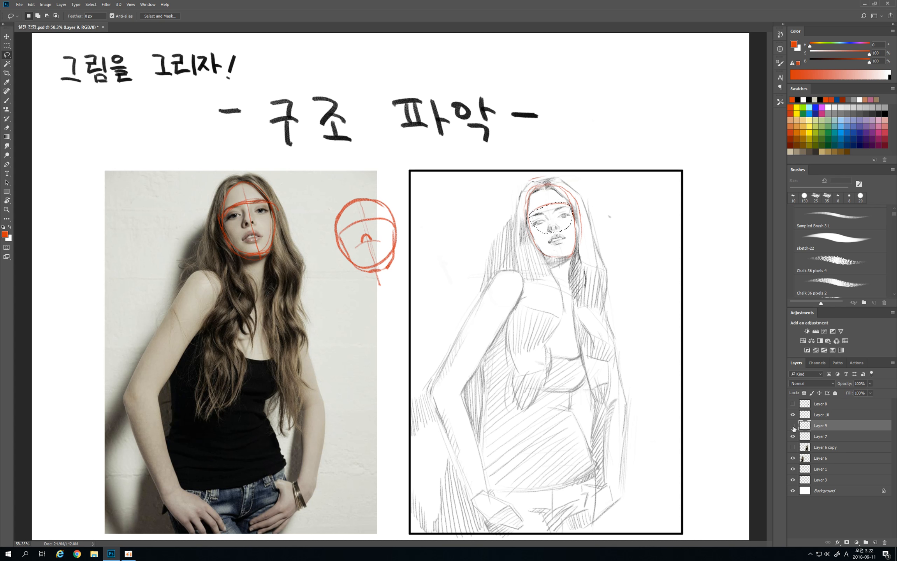
left_click(792, 425)
left_click(793, 426)
key("Delete")
key("ctrl+d")
key("ctrl+v")
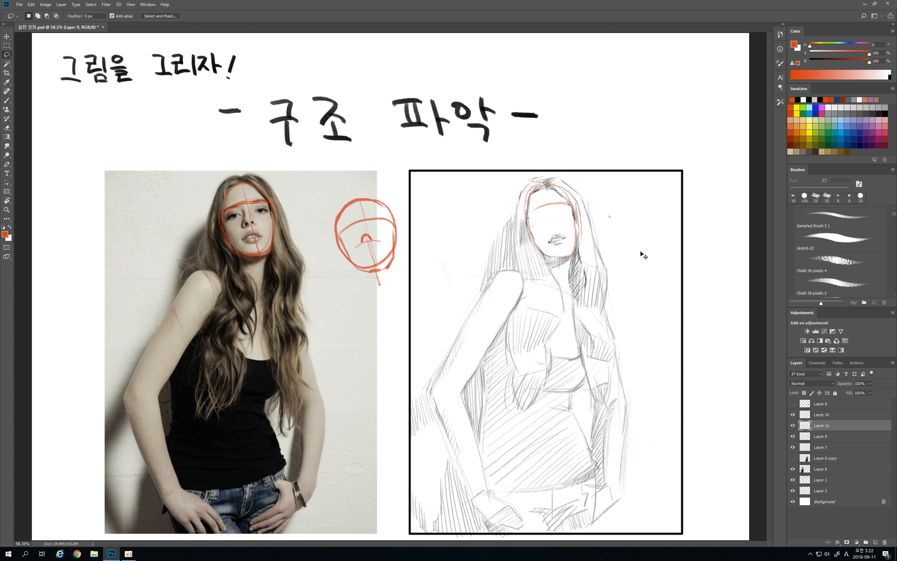
Move the pasted eyes and nose up toward the brow line and compare the face with Layer 10 hidden
key("v")
left_click_drag(392, 296, 550, 221)
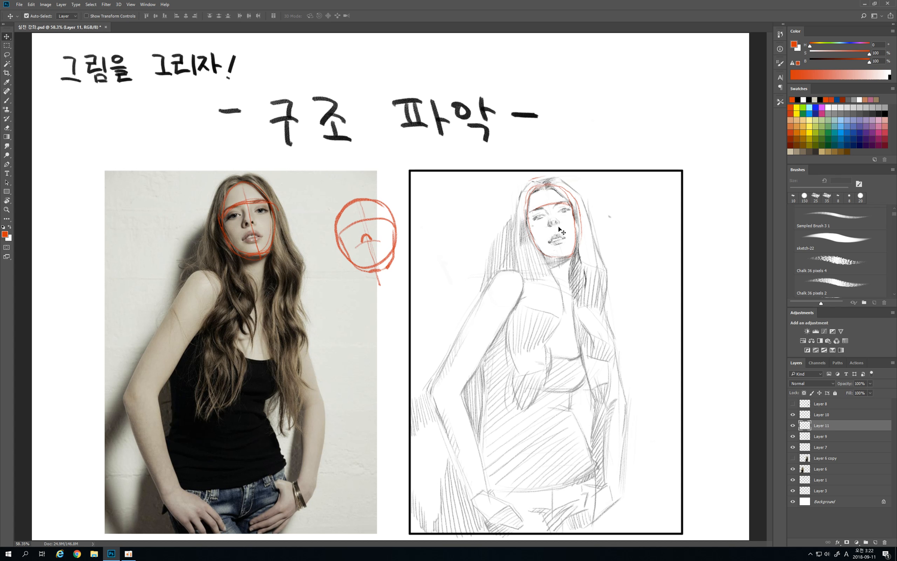
left_click_drag(550, 220, 549, 219)
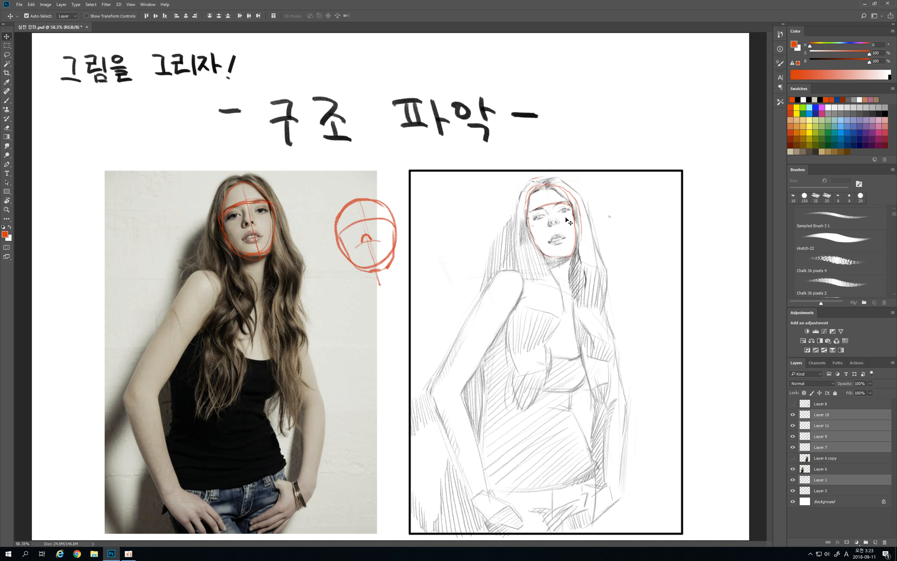
left_click(673, 312)
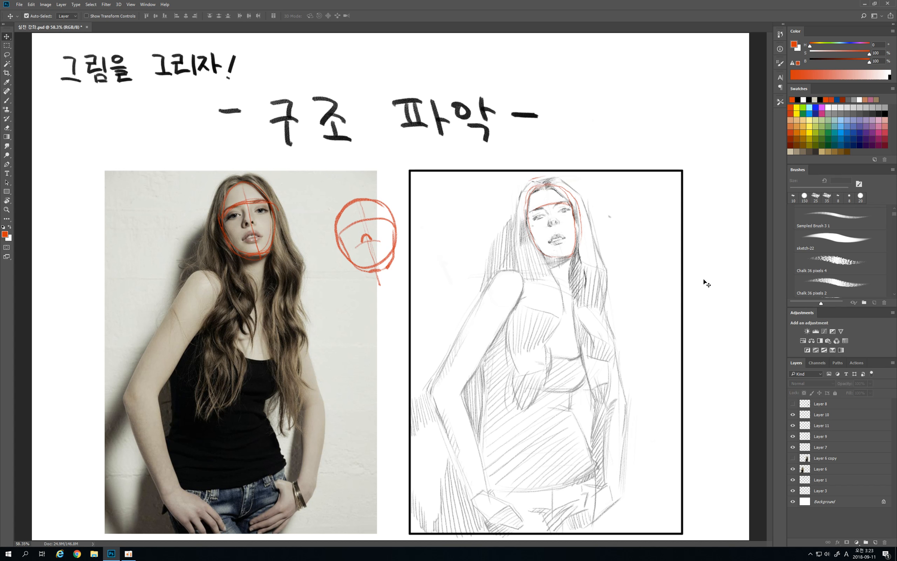
left_click(792, 415)
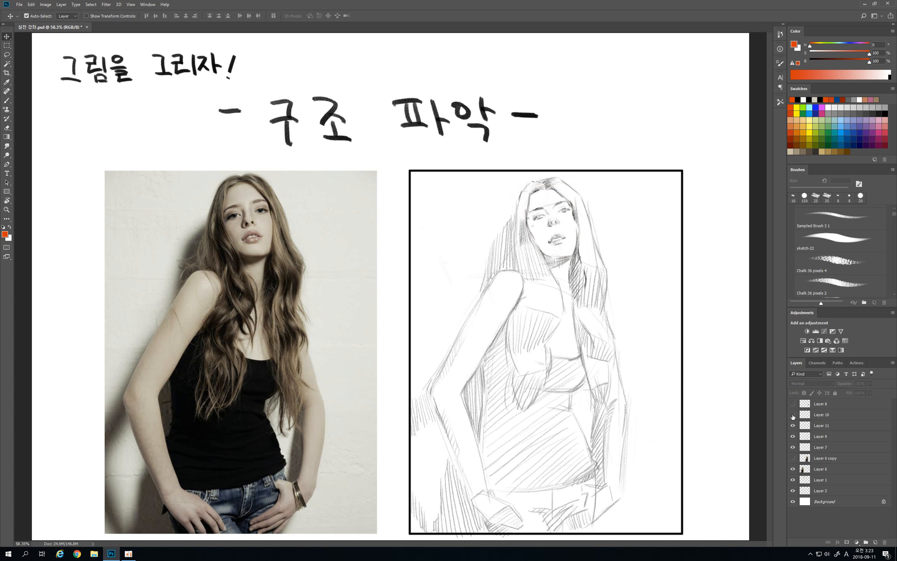
left_click(792, 415)
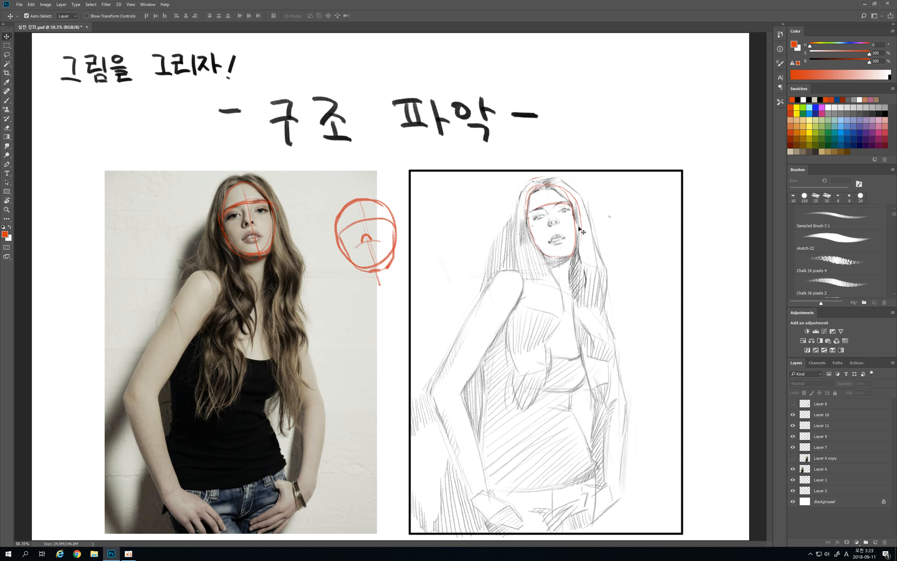
Undo the cutting, pasting and moving of the sketched eyes and nose
key("ctrl+alt+z")
key("ctrl+alt+z")
key("ctrl+alt+z")
key("ctrl+alt+z")
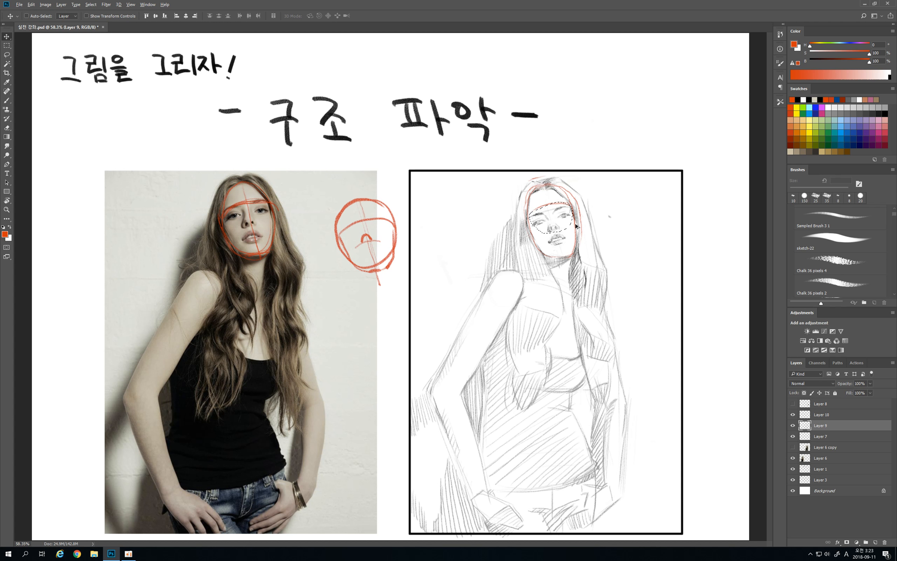
key("ctrl+shift+z")
key("ctrl+shift+z")
key("ctrl+shift+z")
key("ctrl+shift+z")
key("b")
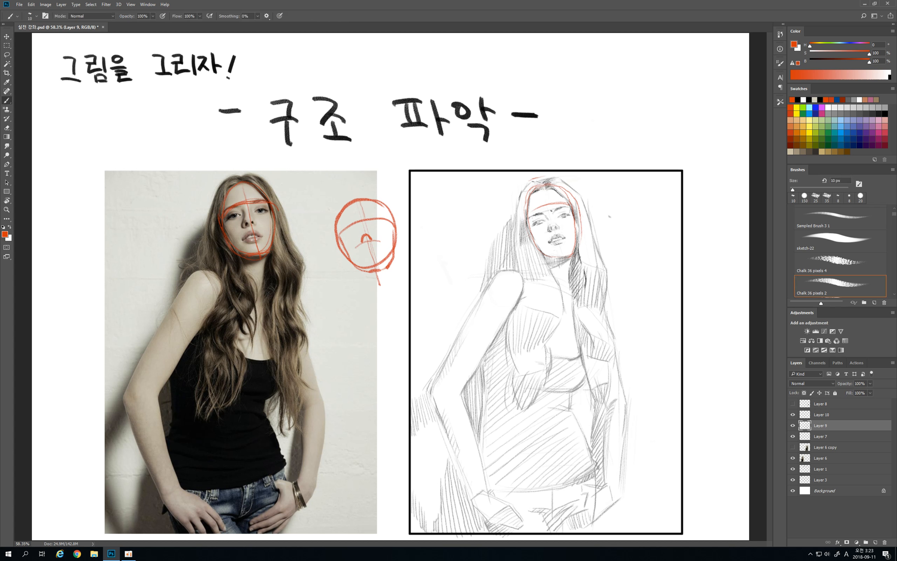
Lasso the sketched eyes and brows, shift them upward on Layer 9 toward the red brow line, and deselect
key("l")
mouse_move(552, 220)
left_mouse_down()
mouse_move(545, 229)
mouse_move(530, 224)
mouse_move(545, 204)
mouse_move(569, 204)
mouse_move(572, 221)
mouse_move(546, 214)
left_mouse_up()
key("v")
key("ctrl+z")
key("ctrl+z")
key("ctrl+z")
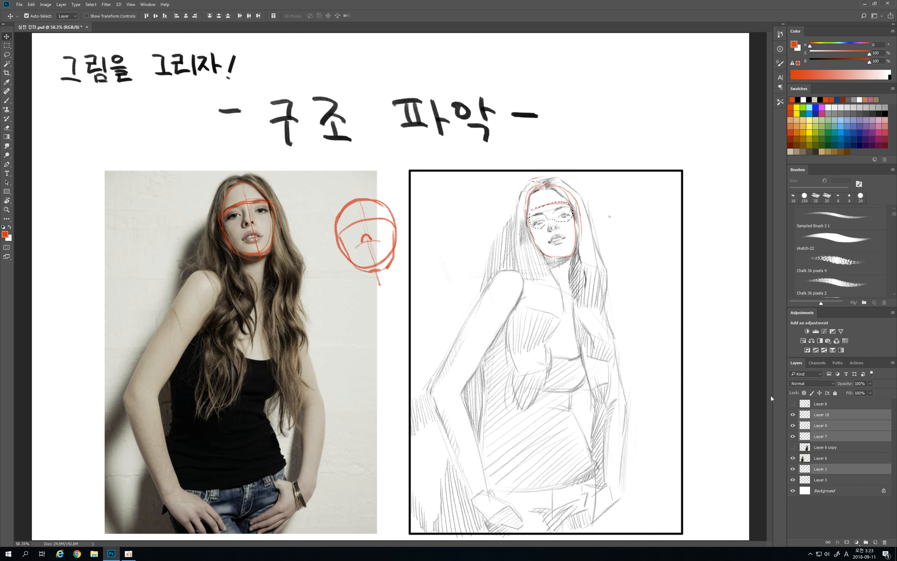
left_click(793, 436)
left_click(793, 436)
left_click(798, 426)
left_click_drag(546, 218, 548, 207)
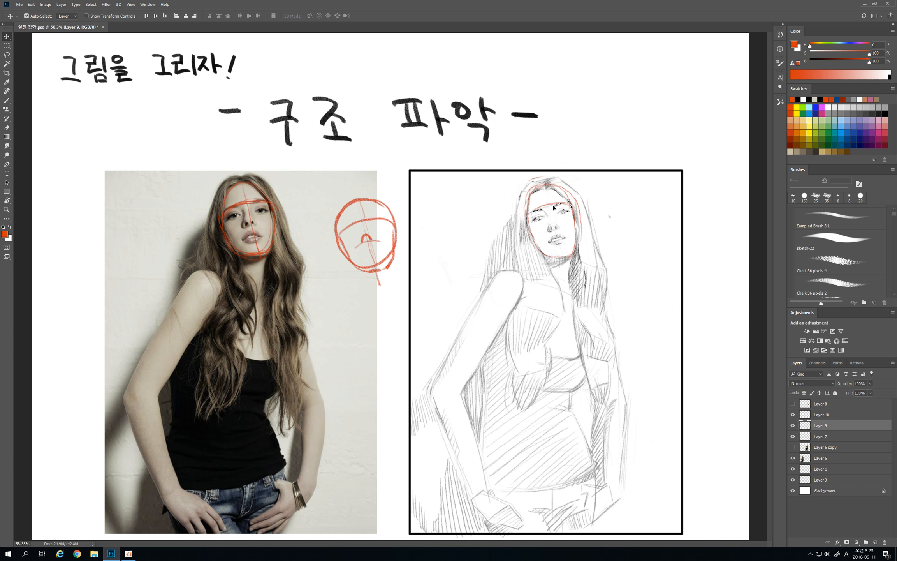
key("ctrl+d")
Lasso the sketched nose on Layer 9 and shift it slightly up toward the eyes
left_click(803, 437)
key("l")
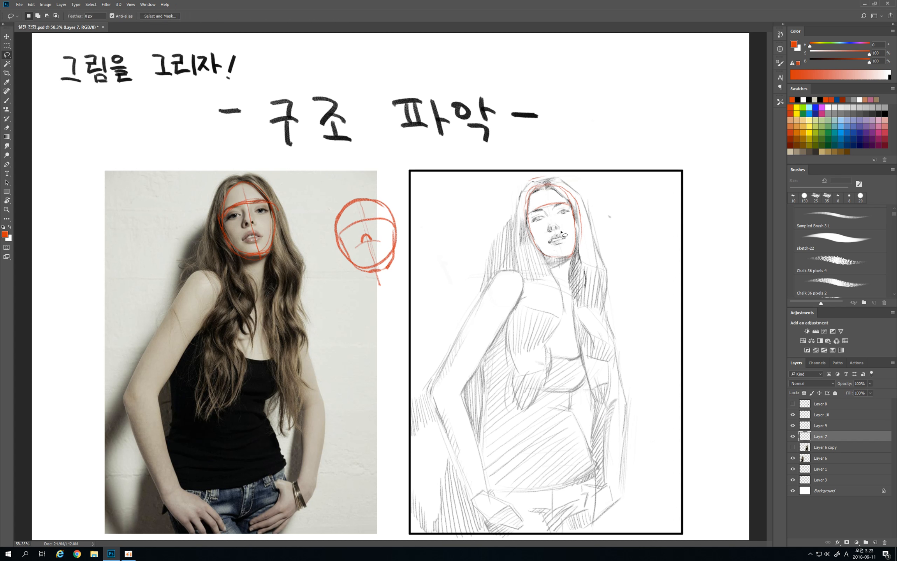
mouse_move(545, 226)
left_mouse_down()
mouse_move(564, 231)
mouse_move(545, 228)
left_mouse_up()
left_click(792, 426)
left_click(793, 426)
left_click(805, 425)
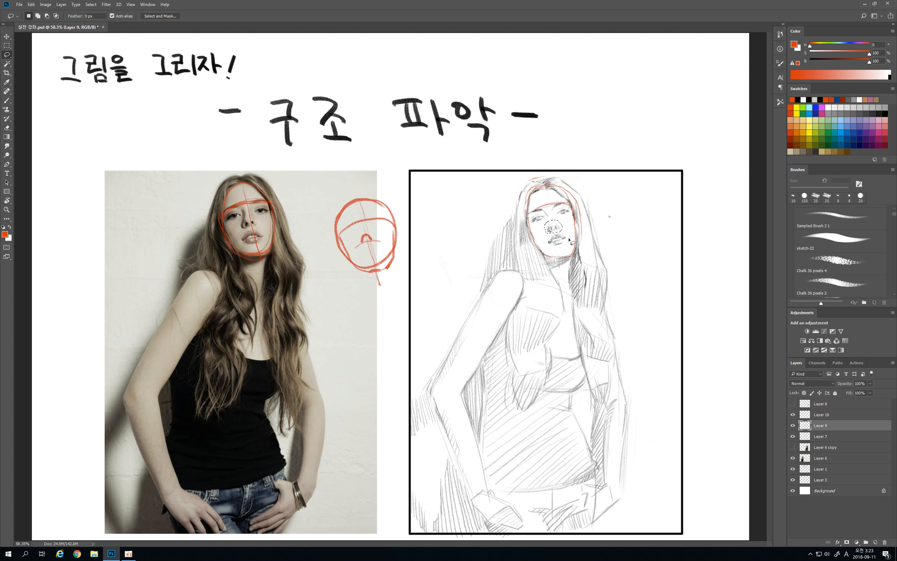
key("v")
left_click_drag(554, 221, 553, 216)
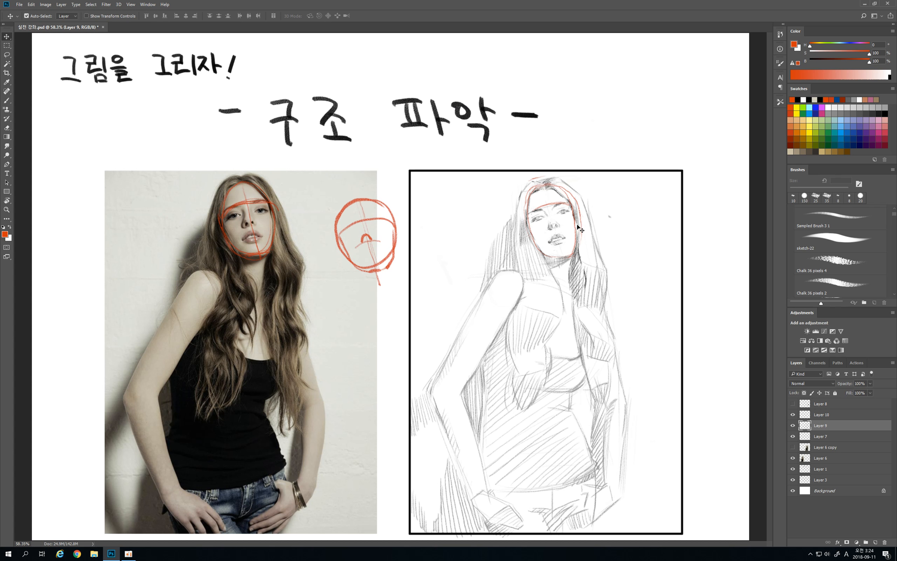
Lasso the sketched mouth on Layer 9, shift it slightly up toward the nose, and deselect
key("l")
mouse_move(569, 241)
left_mouse_down()
mouse_move(555, 254)
mouse_move(547, 239)
mouse_move(569, 241)
left_mouse_up()
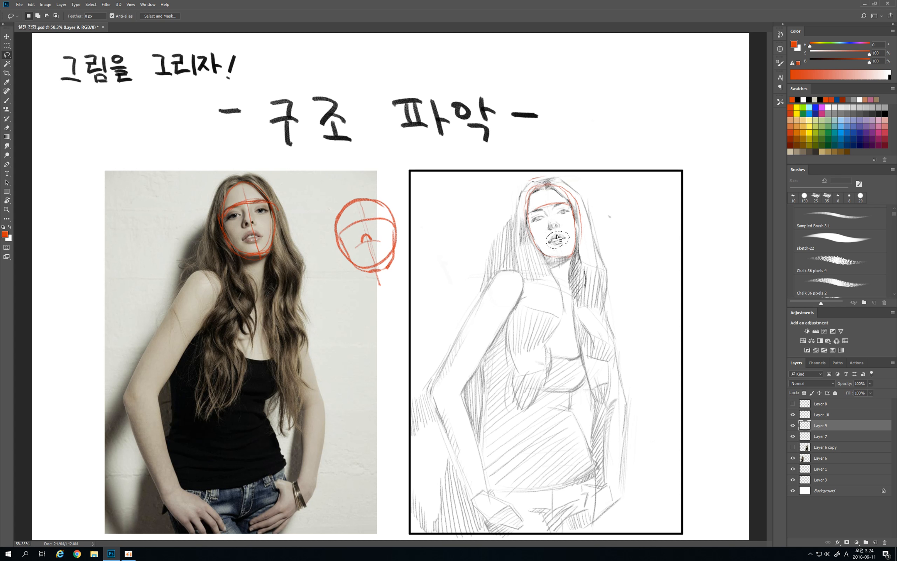
left_click_drag(557, 241, 557, 238)
key("v")
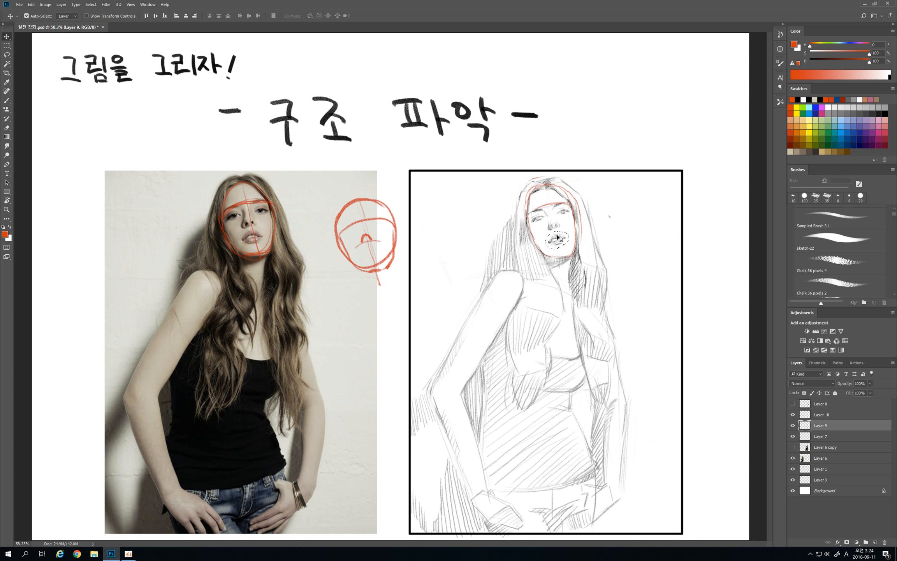
left_click_drag(557, 237, 558, 235)
key("ctrl+d")
Hide the red guides on Layer 10 and toggle Layer 9 off and on to compare the face
left_click(792, 415)
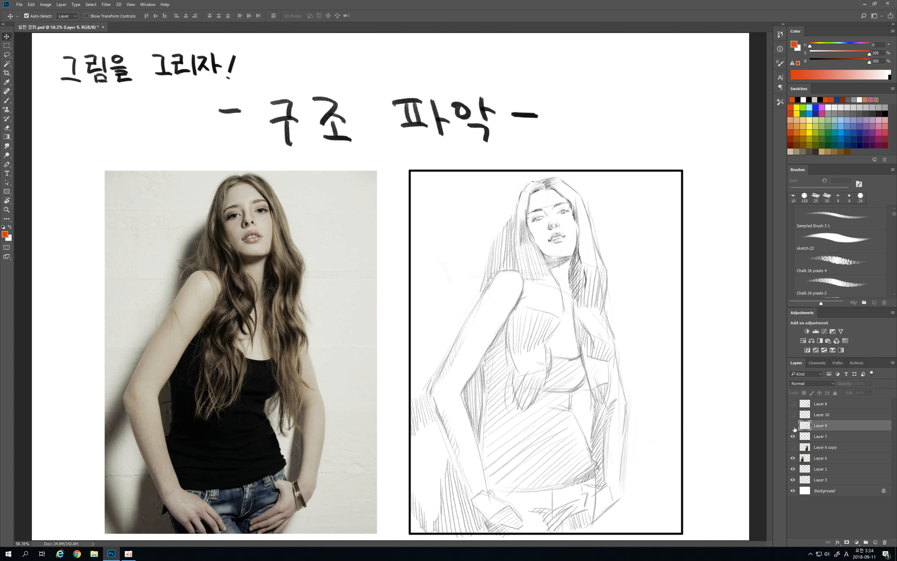
left_click(793, 426)
left_click(792, 426)
Reduce the eraser to 20 px and erase stray lines along the shaded side of the sketched face on Layer 9
key("e")
key("bracketleft")
key("bracketleft")
key("bracketleft")
key("bracketleft")
key("bracketleft")
key("bracketleft")
key("bracketleft")
key("bracketleft")
key("bracketleft")
key("bracketleft")
key("bracketleft")
key("bracketleft")
key("bracketleft")
key("bracketleft")
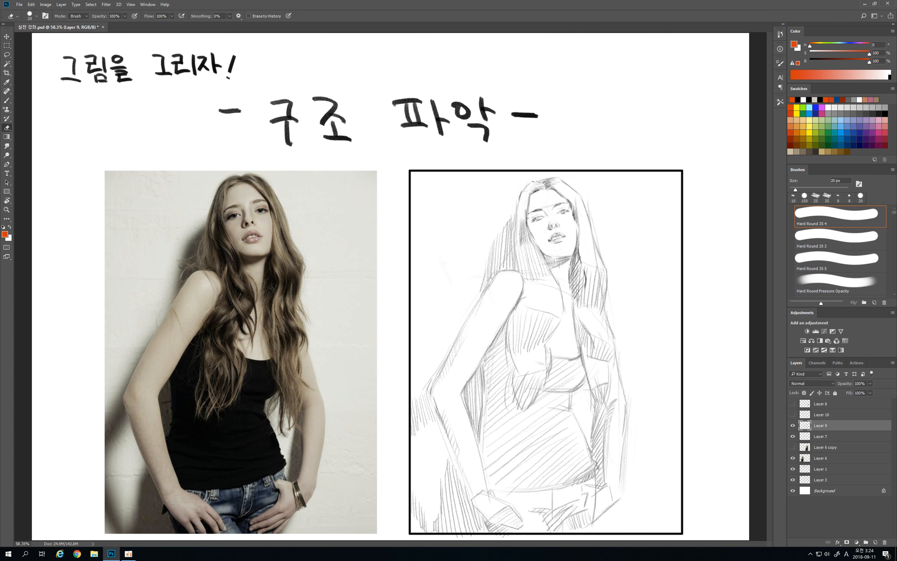
left_click_drag(531, 227, 534, 233)
Reset the brush color to black and redraw the jaw and chin line of the sketched face with the 10 px chalk brush
key("b")
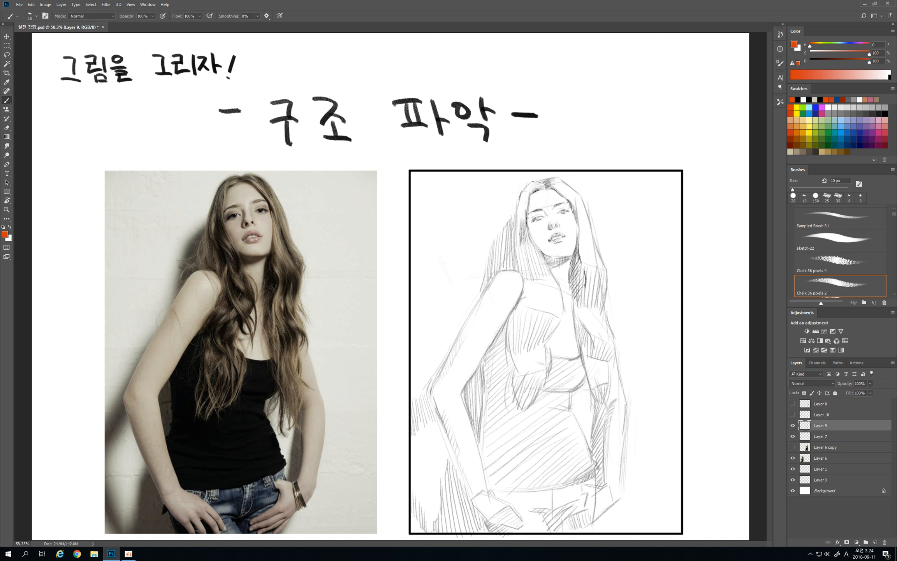
left_click(559, 255)
key("ctrl+z")
key("d")
left_click_drag(573, 254, 562, 257)
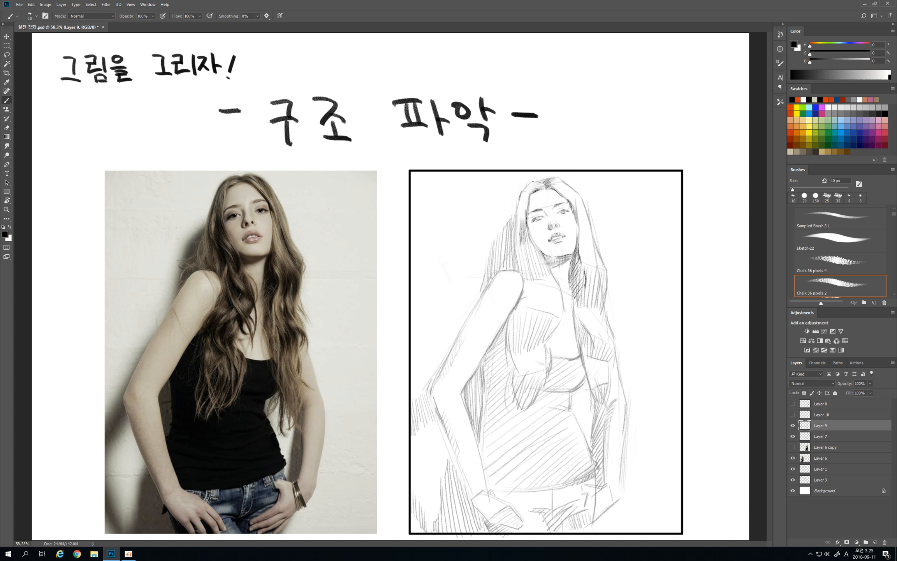
left_click_drag(574, 250, 567, 258)
Erase the dark strokes at the top of the sketched head and redraw the hairline above the forehead
key("e")
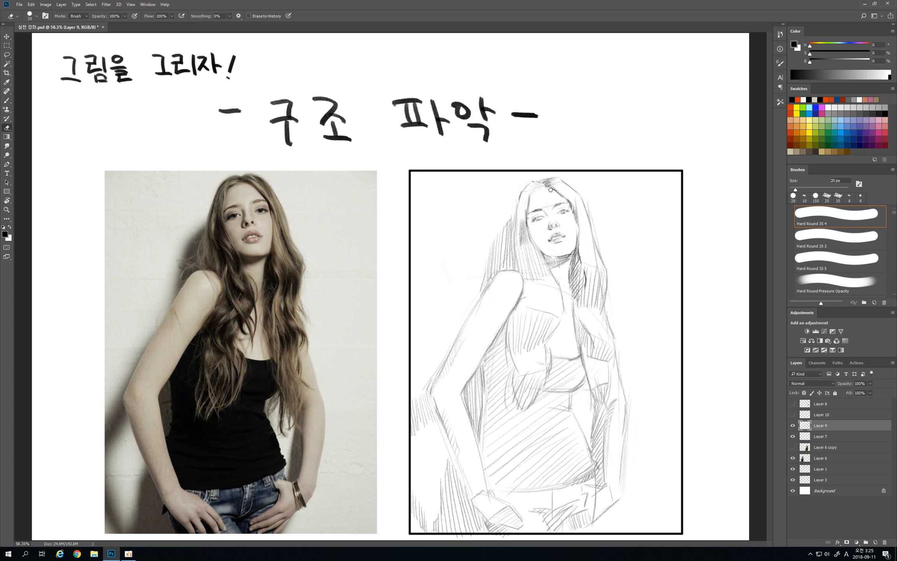
mouse_move(550, 189)
left_mouse_down()
mouse_move(565, 199)
mouse_move(540, 179)
mouse_move(559, 180)
left_mouse_up()
key("b")
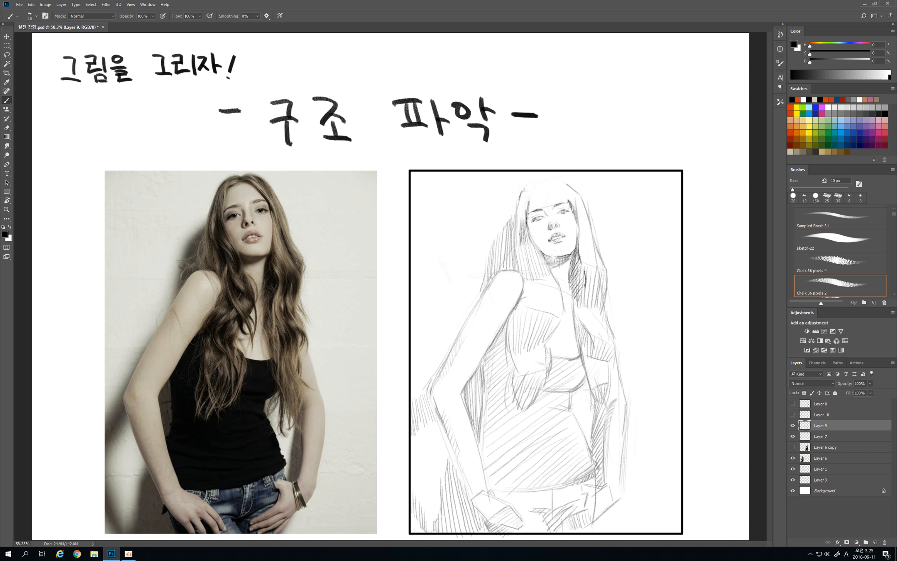
left_click_drag(546, 191, 546, 192)
left_click_drag(548, 188, 556, 187)
Refine the crown and the hair framing the forehead with black strokes, erasing leftover lines at the parting
key("e")
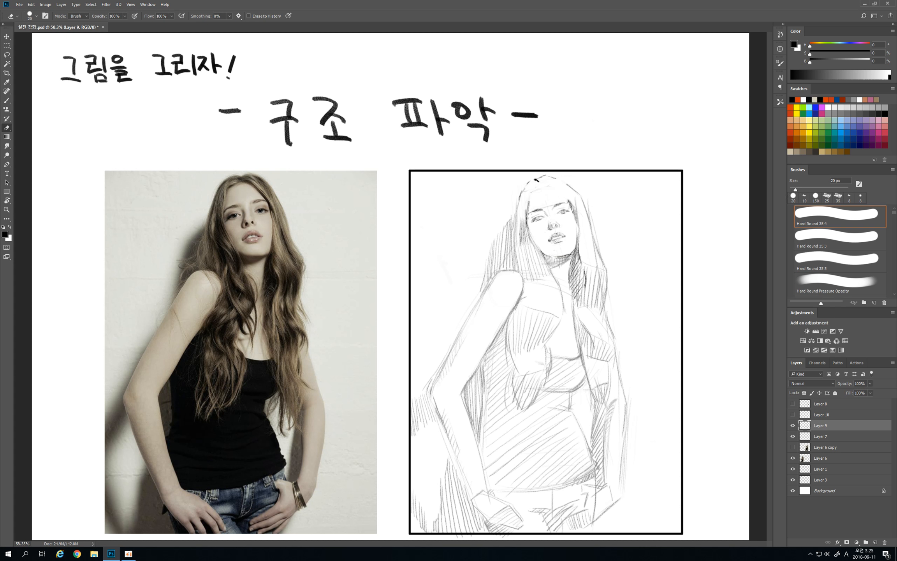
key("b")
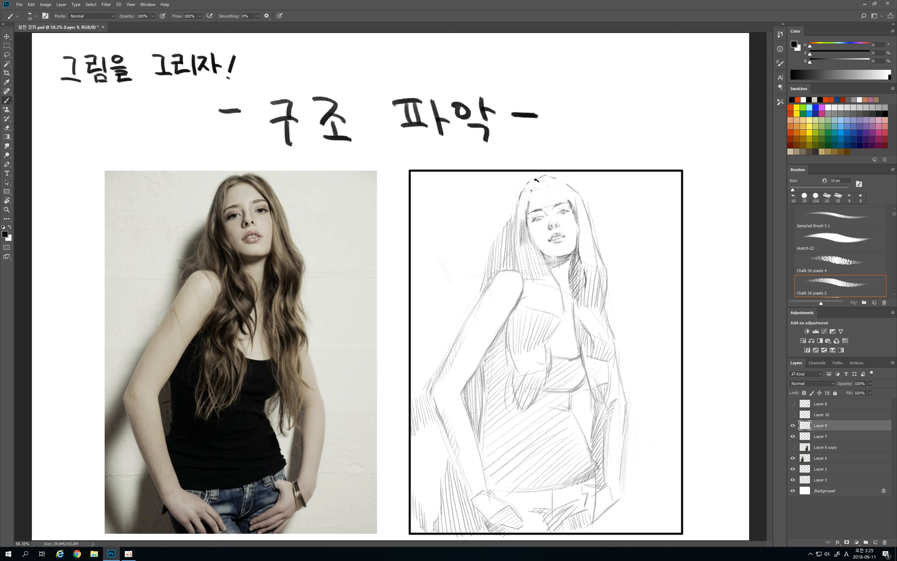
left_click_drag(530, 191, 540, 185)
left_click_drag(549, 183, 563, 191)
left_click_drag(562, 192, 570, 202)
key("e")
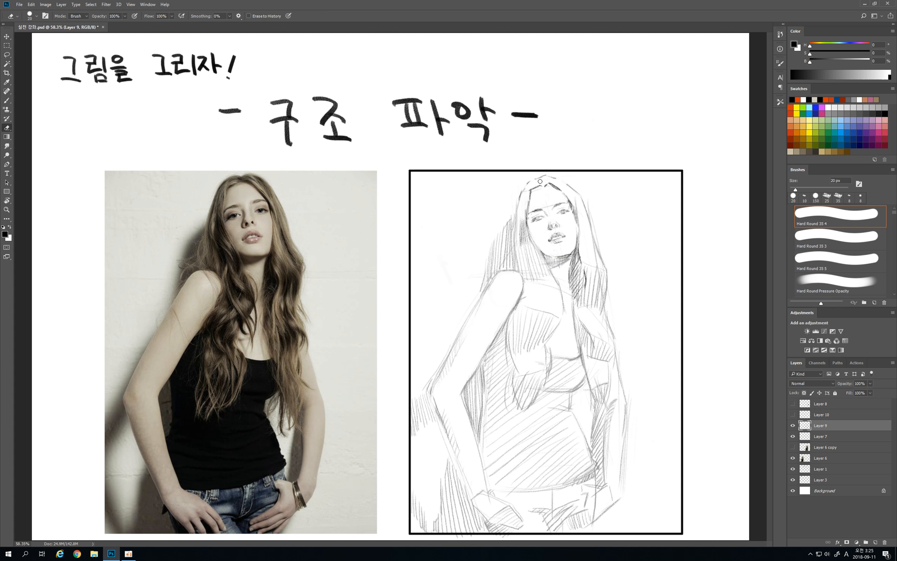
mouse_move(540, 185)
left_mouse_down()
mouse_move(530, 199)
mouse_move(548, 185)
left_mouse_up()
key("b")
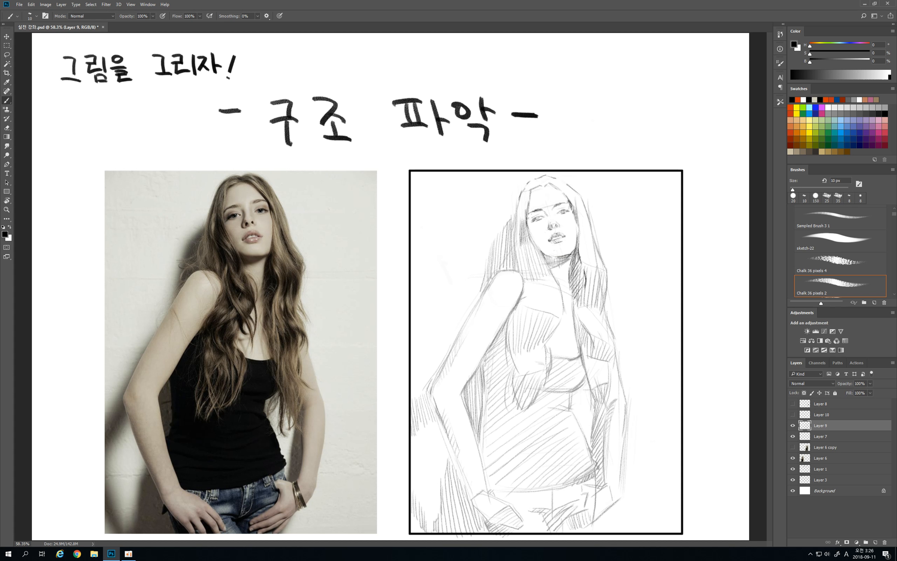
Overlay the Layer 6 copy photo on the sketch, toggle Layers 9, 10 and 7 to compare them, and hide the photo again
left_click(793, 447)
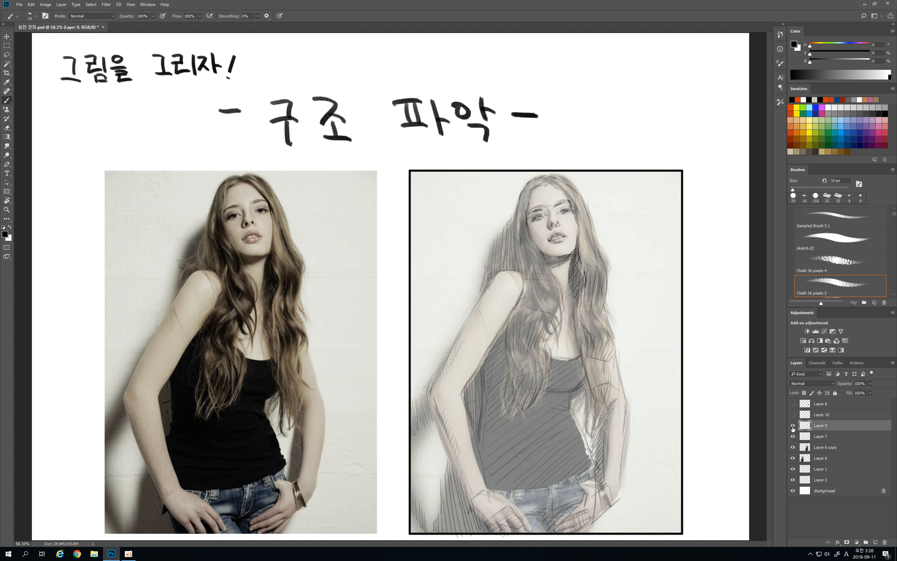
left_click(792, 425)
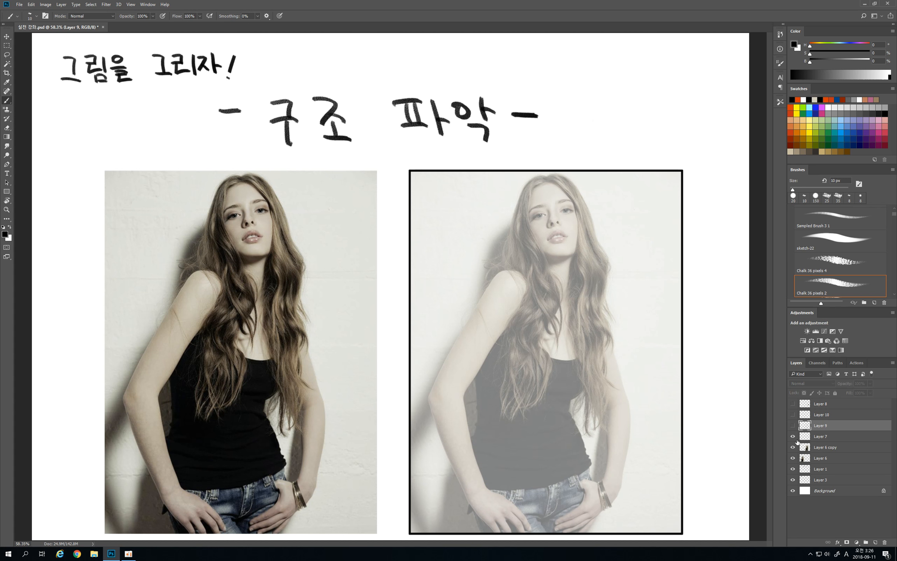
left_click(792, 415)
left_click(793, 415)
left_click(793, 427)
left_click(794, 427)
left_click(793, 425)
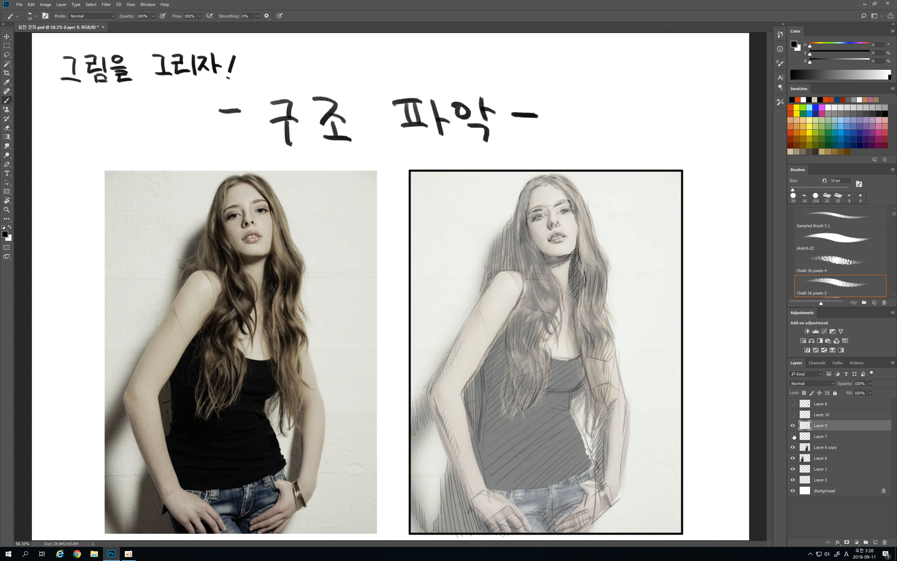
left_click(794, 436)
left_click(794, 436)
left_click(793, 447)
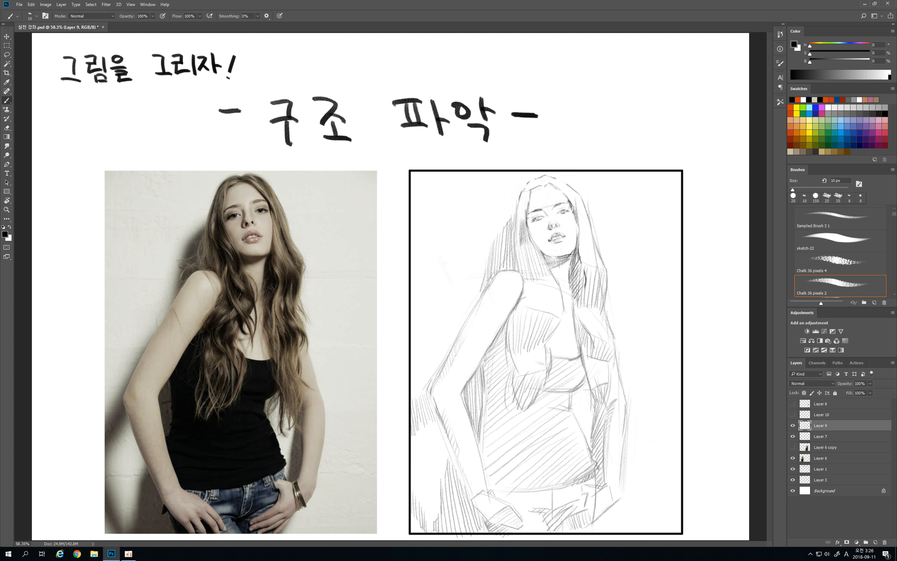
Try a black oval head shape in the empty area beside the sketched head, and undo its strokes
mouse_move(627, 239)
left_mouse_down()
mouse_move(670, 241)
mouse_move(668, 210)
mouse_move(664, 253)
left_mouse_up()
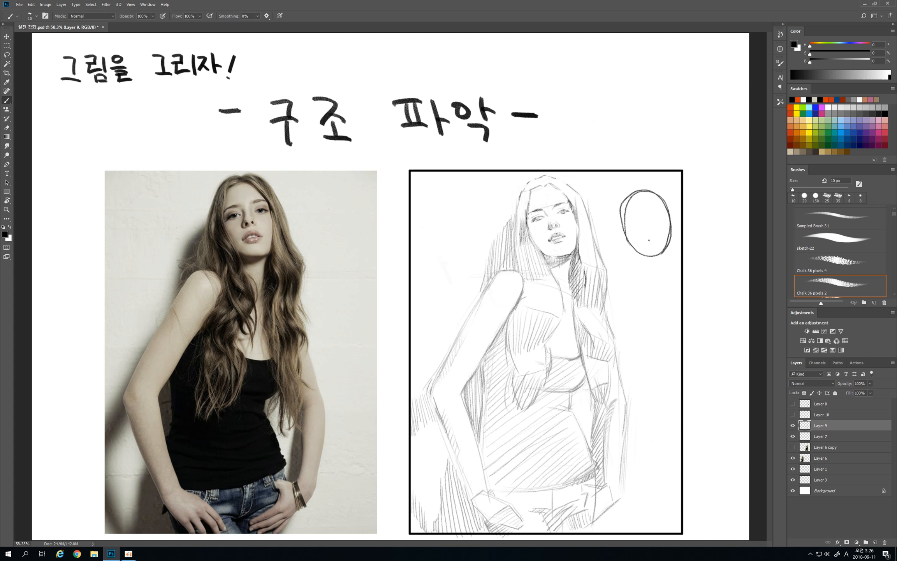
mouse_move(639, 194)
left_mouse_down()
mouse_move(654, 246)
mouse_move(666, 211)
mouse_move(623, 220)
mouse_move(667, 202)
left_mouse_up()
key("ctrl+alt+z")
key("ctrl+alt+z")
key("ctrl+alt+z")
key("ctrl+alt+z")
key("ctrl+alt+z")
key("ctrl+alt+z")
key("ctrl+alt+z")
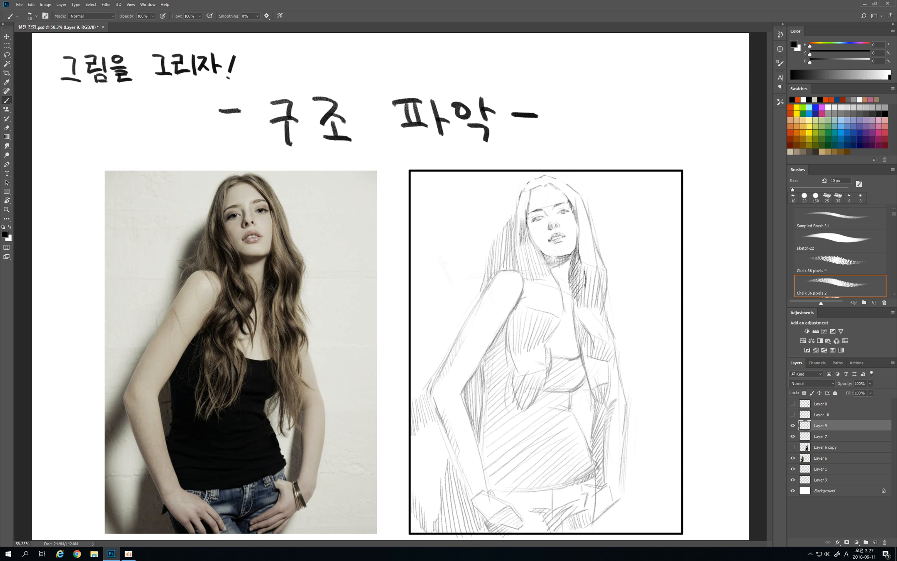
Lasso the sketched nose and mouth in turn on Layer 9 and fine-tune their placement
key("l")
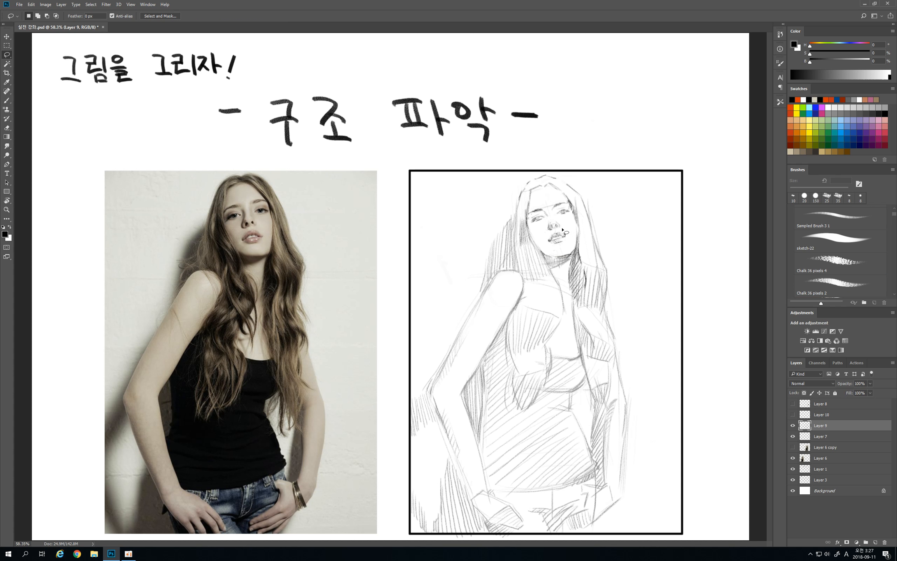
mouse_move(563, 228)
left_mouse_down()
mouse_move(538, 230)
mouse_move(529, 211)
mouse_move(564, 197)
mouse_move(572, 220)
mouse_move(561, 229)
left_mouse_up()
key("v")
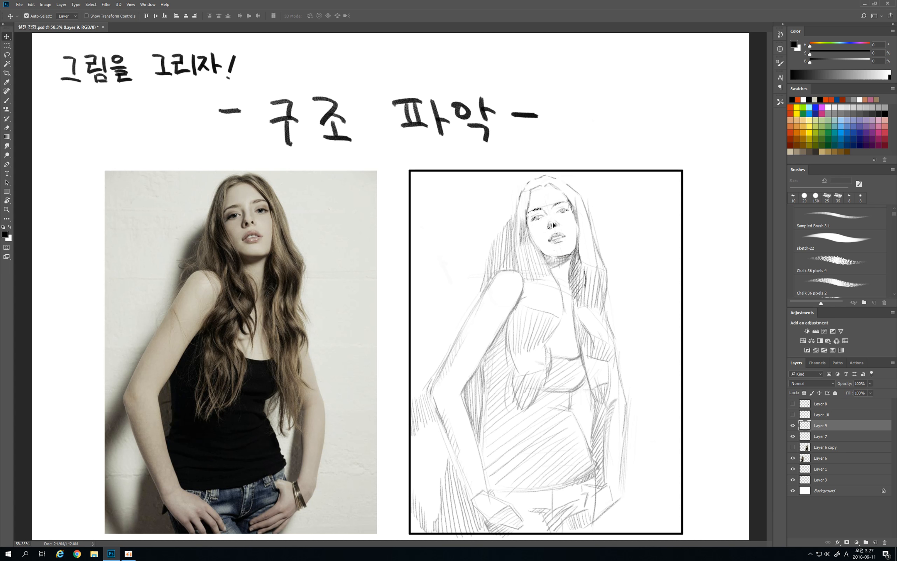
key("ctrl+d")
key("l")
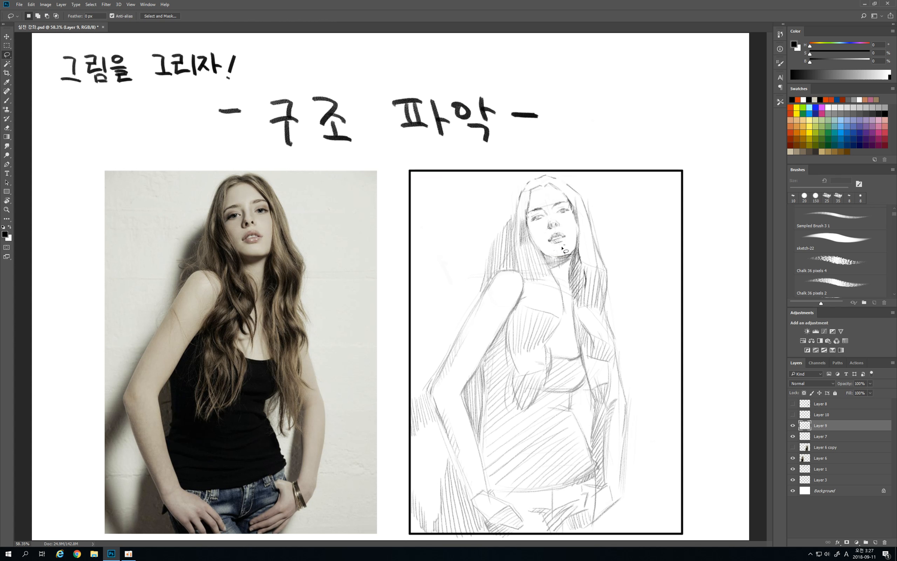
mouse_move(562, 247)
left_mouse_down()
mouse_move(547, 233)
mouse_move(570, 233)
mouse_move(562, 245)
left_mouse_up()
key("v")
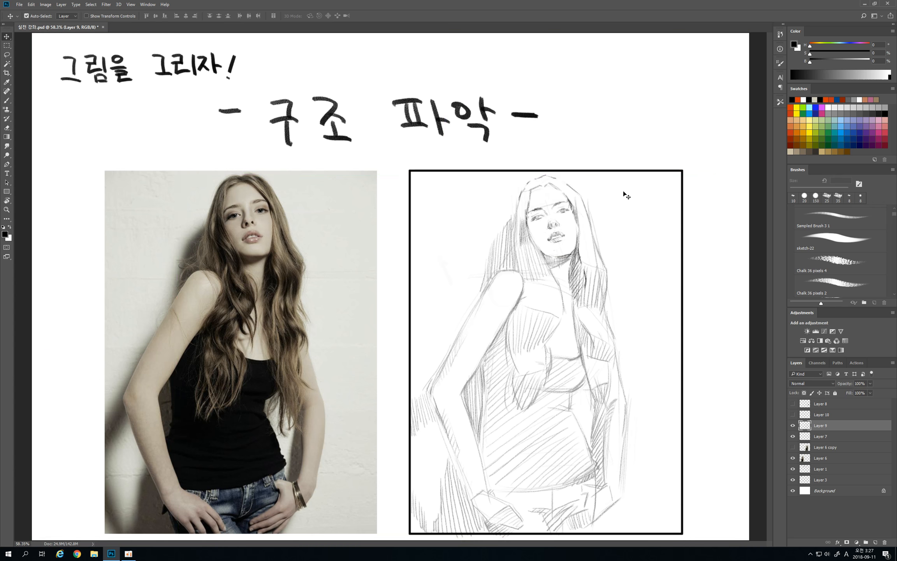
Show and select Layer 10 and set the brush color to red-orange
key("b")
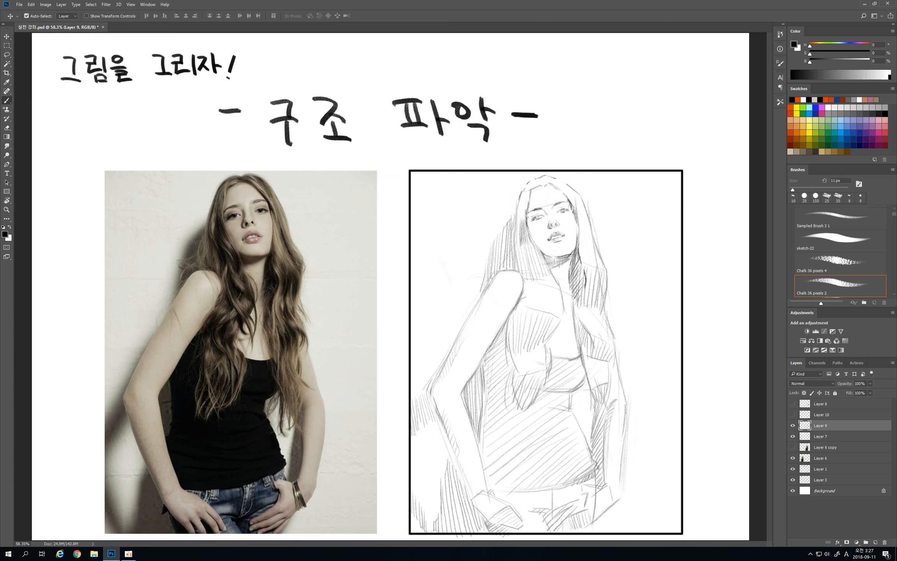
left_click(793, 415)
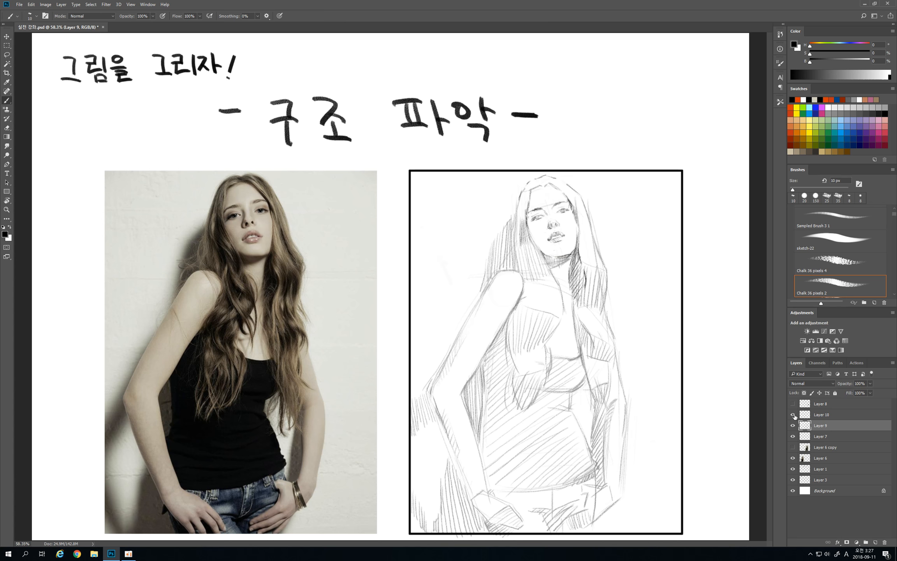
left_click(803, 414)
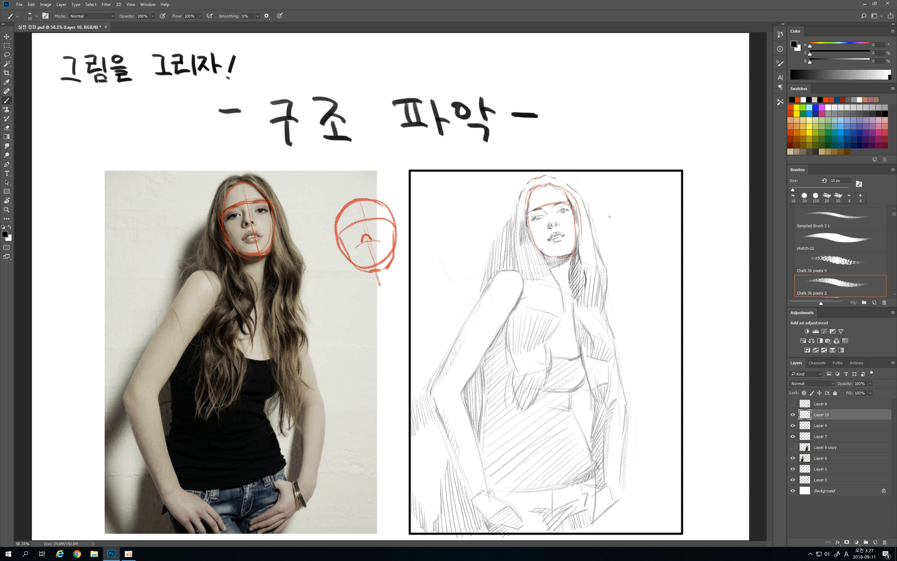
left_click(791, 107)
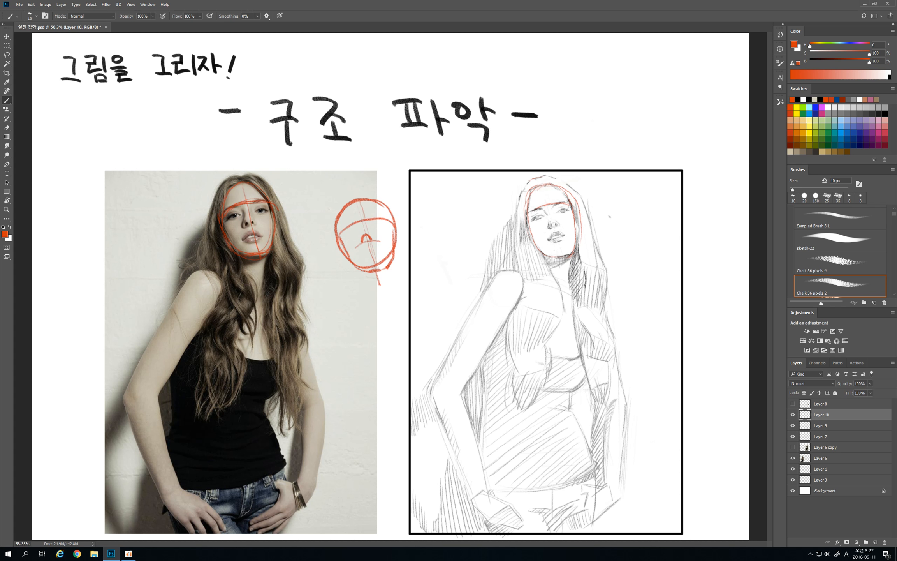
Draw a red shoulder circle, upper-arm side lines and cross-section ellipses over the bare arm in the reference photo
mouse_move(210, 271)
left_mouse_down()
mouse_move(188, 290)
mouse_move(206, 310)
mouse_move(220, 292)
left_mouse_up()
left_click_drag(172, 304, 145, 391)
key("ctrl+z")
mouse_move(135, 391)
left_mouse_down()
mouse_move(154, 337)
mouse_move(190, 290)
left_mouse_up()
left_click_drag(149, 342, 190, 278)
left_click_drag(182, 349, 198, 320)
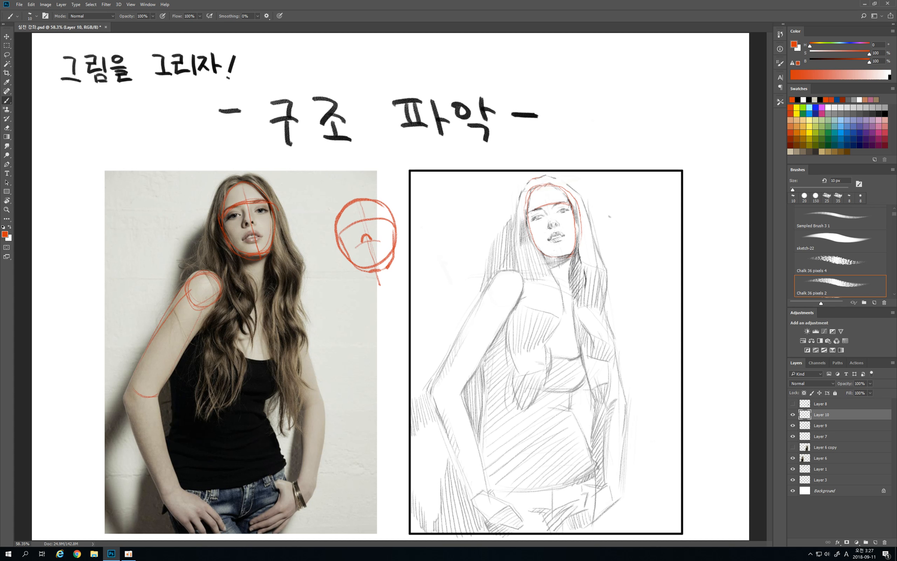
left_click_drag(169, 372, 221, 297)
mouse_move(175, 356)
left_mouse_down()
mouse_move(155, 338)
mouse_move(159, 355)
left_mouse_up()
left_click_drag(191, 280, 217, 294)
Draw red circles on both shoulders of the sketch and upper-arm guide lines on the far arm of the photo and sketch
left_click_drag(493, 282, 515, 299)
mouse_move(595, 309)
left_mouse_down()
mouse_move(594, 323)
mouse_move(583, 301)
left_mouse_up()
left_click_drag(308, 352, 321, 391)
left_click_drag(595, 336, 608, 378)
mouse_move(578, 325)
left_mouse_down()
mouse_move(597, 385)
mouse_move(591, 362)
left_mouse_up()
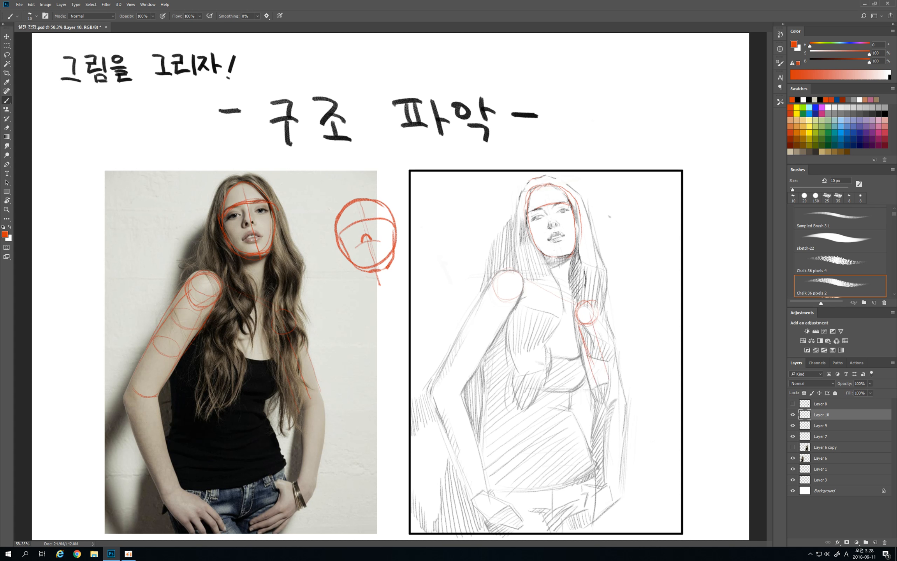
left_click_drag(601, 321, 615, 370)
Draw a red demo upper arm beside the sketch frame, with a shoulder circle, side lines and diagonal hair strokes across it
mouse_move(664, 267)
left_mouse_down()
mouse_move(663, 291)
mouse_move(660, 269)
mouse_move(681, 296)
mouse_move(668, 314)
left_mouse_up()
mouse_move(675, 277)
left_mouse_down()
mouse_move(683, 300)
mouse_move(658, 333)
left_mouse_up()
mouse_move(698, 297)
left_mouse_down()
mouse_move(668, 356)
mouse_move(678, 366)
left_mouse_up()
left_click_drag(709, 295, 699, 313)
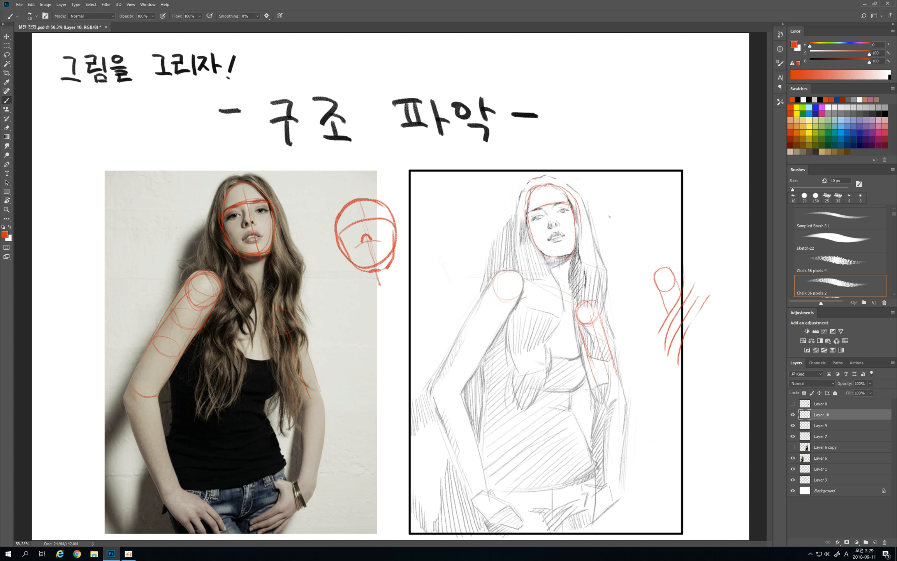
mouse_move(692, 324)
left_mouse_down()
mouse_move(697, 351)
mouse_move(680, 375)
left_mouse_up()
left_click_drag(664, 299, 680, 356)
Undo the diagonal strokes of the demo arm, keeping the shoulder circle and the start of the side lines
key("ctrl+alt+z")
key("ctrl+alt+z")
key("ctrl+alt+z")
key("ctrl+alt+z")
key("ctrl+alt+z")
key("ctrl+alt+z")
key("ctrl+alt+z")
key("ctrl+alt+z")
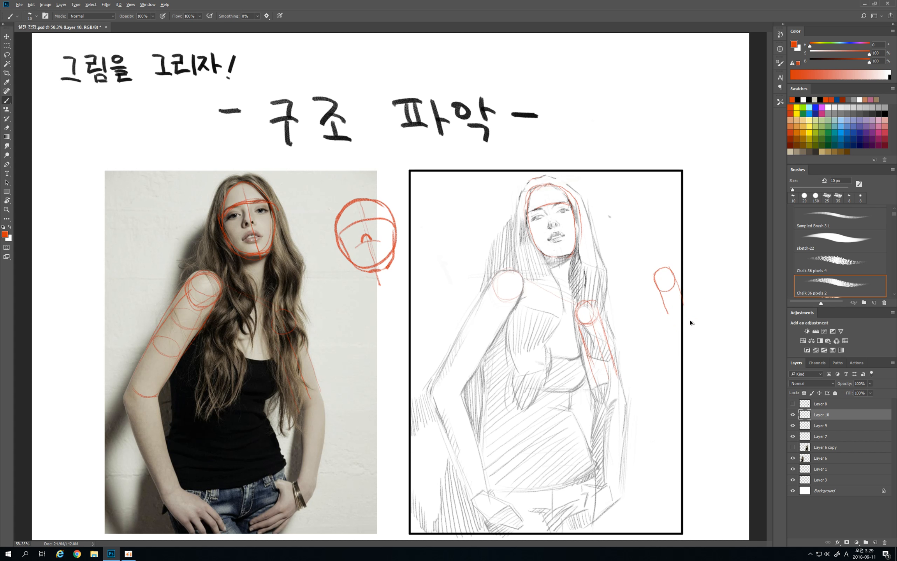
Redraw the demo arm's long side lines in red with diagonal strokes crossing over them
left_click_drag(661, 293, 700, 361)
mouse_move(672, 273)
left_mouse_down()
mouse_move(701, 360)
mouse_move(651, 340)
left_mouse_up()
mouse_move(696, 291)
left_mouse_down()
mouse_move(662, 343)
mouse_move(666, 352)
left_mouse_up()
mouse_move(701, 318)
left_mouse_down()
mouse_move(677, 343)
mouse_move(671, 320)
mouse_move(685, 298)
left_mouse_up()
key("e")
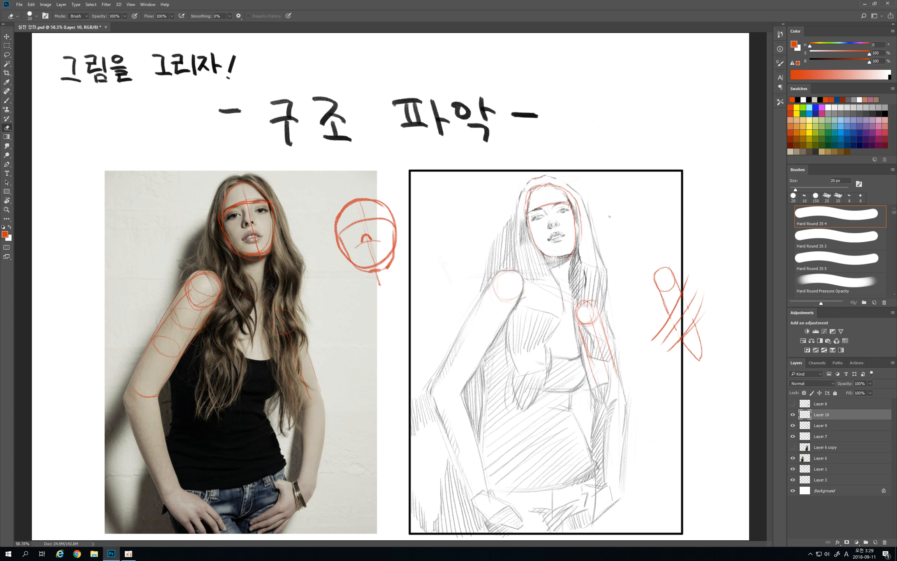
key("b")
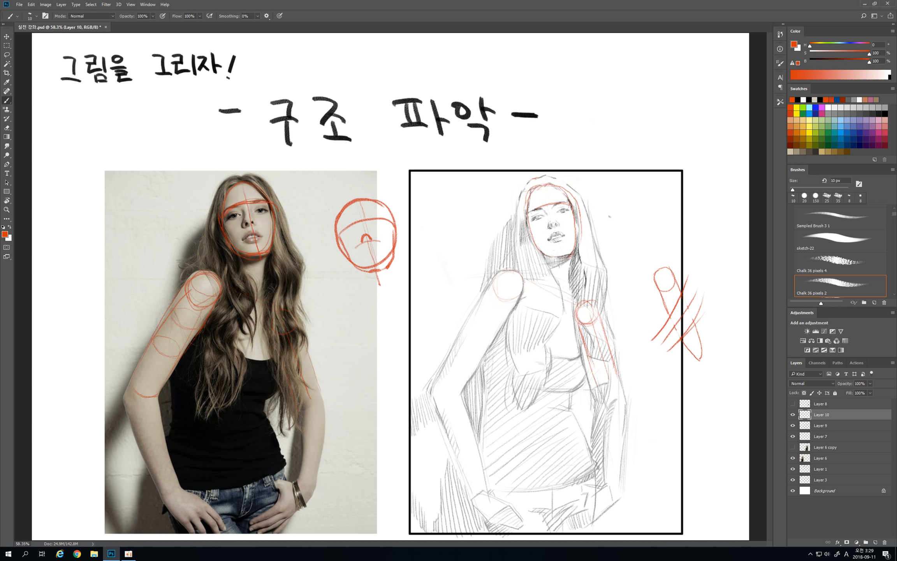
Draw red horizontal elbow-level lines across the photo and the sketch, and mark the elbow end of the sketch's far upper arm
mouse_move(156, 397)
left_mouse_down()
mouse_move(196, 405)
mouse_move(354, 379)
left_mouse_up()
key("ctrl+z")
mouse_move(158, 397)
left_mouse_down()
mouse_move(269, 413)
mouse_move(347, 399)
left_mouse_up()
left_click_drag(462, 395, 627, 407)
left_click_drag(610, 403, 628, 397)
key("ctrl+z")
mouse_move(625, 397)
left_mouse_down()
mouse_move(612, 405)
mouse_move(622, 398)
left_mouse_up()
mouse_move(612, 359)
left_mouse_down()
mouse_move(621, 383)
mouse_move(598, 405)
mouse_move(628, 407)
left_mouse_up()
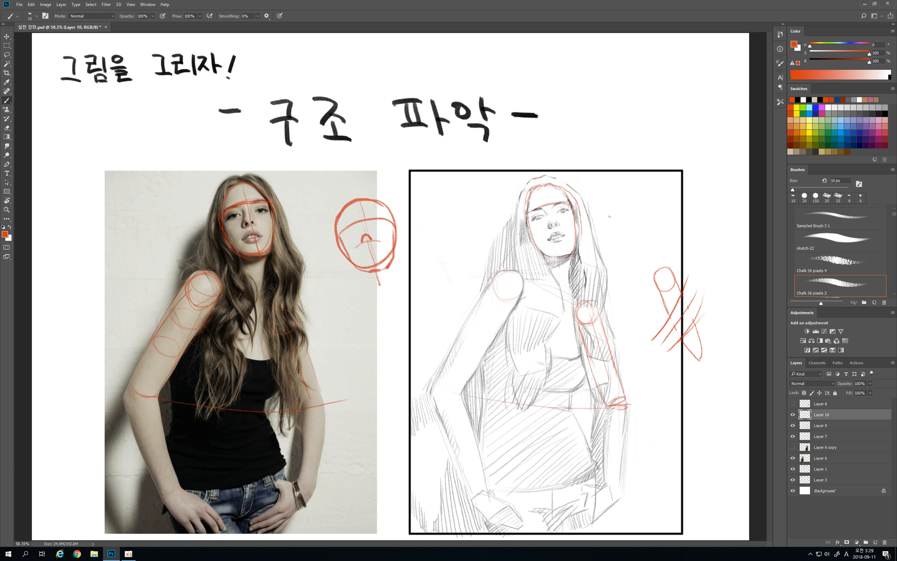
Draw red side lines for the sketch's far forearm, plus a waist-level line and side lines along the torso
mouse_move(606, 408)
left_mouse_down()
mouse_move(607, 489)
mouse_move(620, 480)
left_mouse_up()
mouse_move(623, 432)
left_mouse_down()
mouse_move(619, 506)
mouse_move(614, 500)
left_mouse_up()
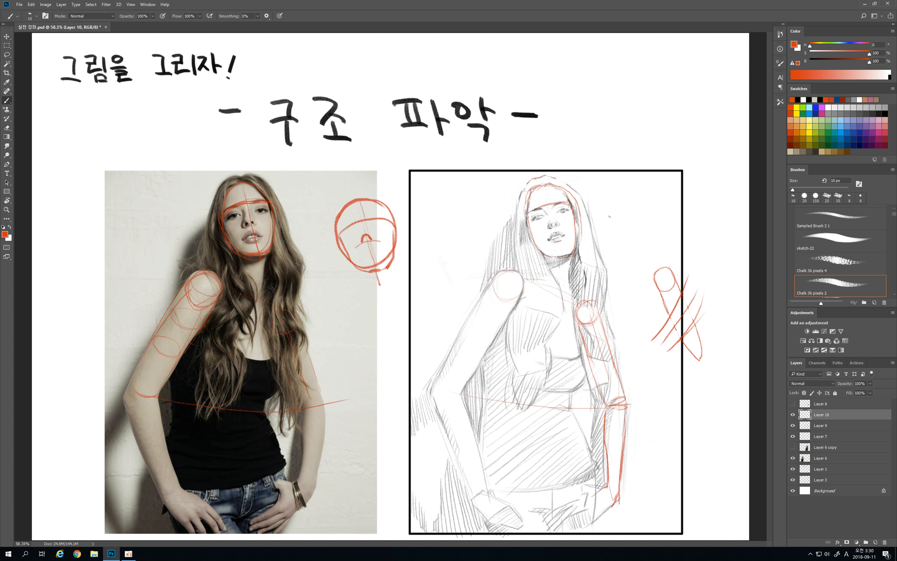
left_click_drag(571, 391, 546, 389)
left_click_drag(572, 392, 571, 422)
left_click_drag(574, 415, 591, 474)
left_click_drag(484, 408, 481, 432)
mouse_move(635, 196)
left_mouse_down()
mouse_move(648, 211)
mouse_move(660, 196)
mouse_move(662, 241)
left_mouse_up()
mouse_move(619, 209)
left_mouse_down()
mouse_move(624, 271)
mouse_move(663, 265)
left_mouse_up()
key("ctrl+alt+z")
key("ctrl+alt+z")
key("ctrl+alt+z")
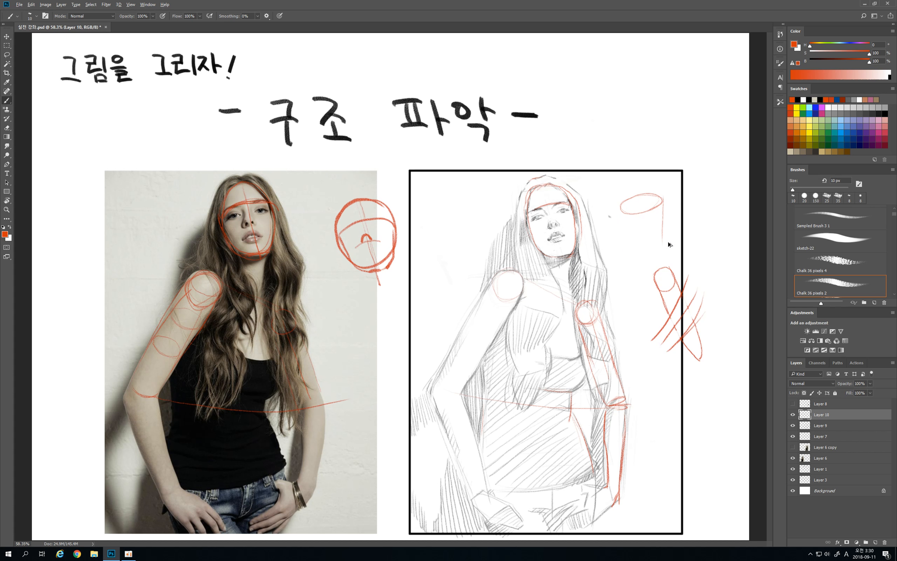
key("ctrl+alt+z")
key("ctrl+alt+z")
key("ctrl+alt+z")
mouse_move(615, 194)
left_mouse_down()
mouse_move(623, 199)
mouse_move(615, 209)
left_mouse_up()
left_click_drag(632, 193, 635, 210)
key("ctrl+alt+z")
key("ctrl+alt+z")
Mark the sketch's far wrist in red and draw forearm lines, elbow, wrist ellipse and hand guides on the photo's far arm
left_click_drag(607, 488, 619, 490)
left_click_drag(302, 408, 308, 487)
left_click_drag(313, 404, 323, 403)
key("ctrl+z")
mouse_move(322, 401)
left_mouse_down()
mouse_move(318, 483)
mouse_move(302, 455)
mouse_move(320, 475)
left_mouse_up()
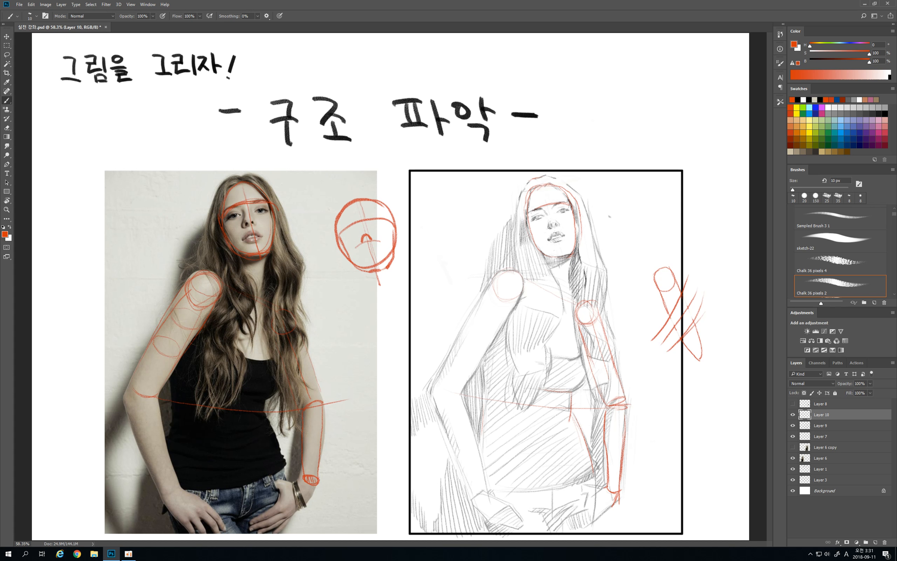
left_click_drag(311, 483, 305, 487)
left_click_drag(287, 489, 295, 507)
Toggle Layer 10 off and on for comparison, try its opacity at 30% and set it to 50%
left_click(793, 415)
left_click(793, 415)
left_click(865, 384)
type("30")
key("Return")
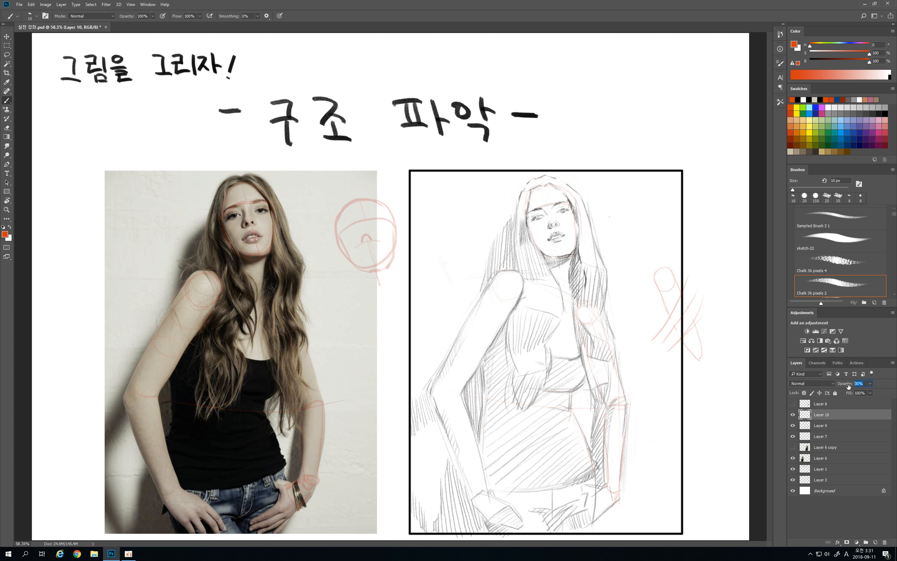
type("50")
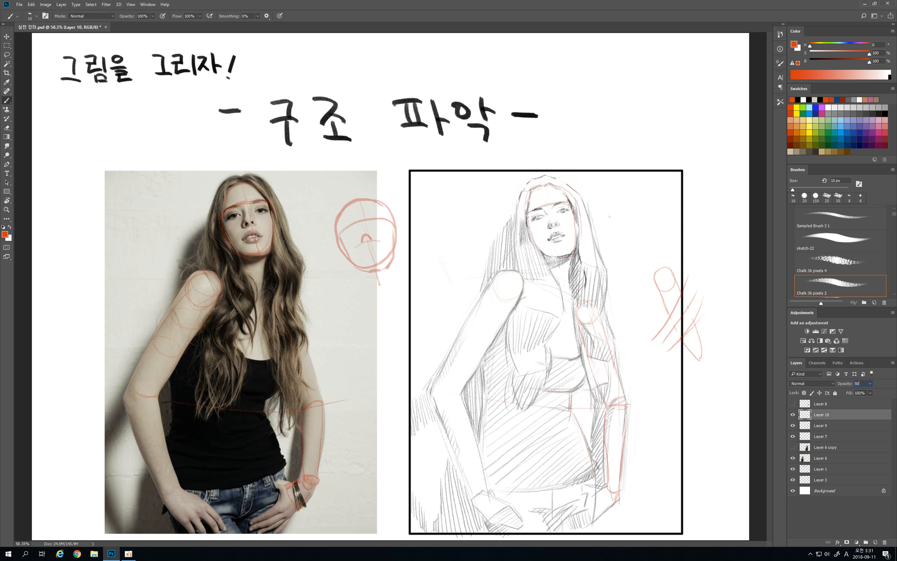
Draw three red demo cylinders, two above the sketch frame seen from above and below, and a tilted one beside the head
mouse_move(598, 85)
left_mouse_down()
mouse_move(633, 85)
mouse_move(605, 81)
mouse_move(617, 71)
mouse_move(605, 89)
mouse_move(626, 73)
mouse_move(591, 78)
mouse_move(640, 77)
mouse_move(640, 137)
left_mouse_up()
key("ctrl+z")
mouse_move(592, 82)
left_mouse_down()
mouse_move(603, 135)
mouse_move(641, 132)
left_mouse_up()
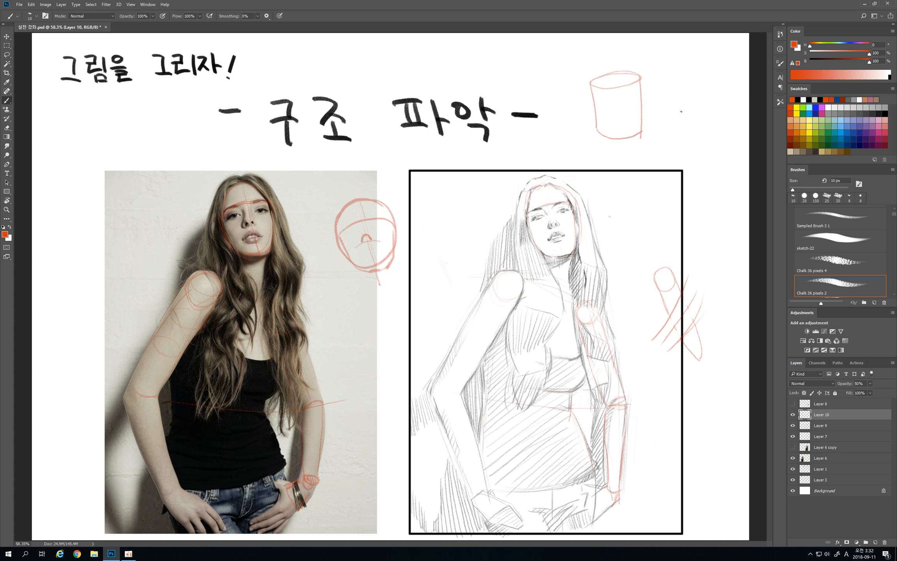
mouse_move(700, 107)
left_mouse_down()
mouse_move(692, 127)
mouse_move(679, 113)
mouse_move(711, 121)
mouse_move(667, 117)
left_mouse_up()
mouse_move(659, 72)
left_mouse_down()
mouse_move(667, 123)
mouse_move(687, 61)
mouse_move(701, 67)
mouse_move(707, 116)
left_mouse_up()
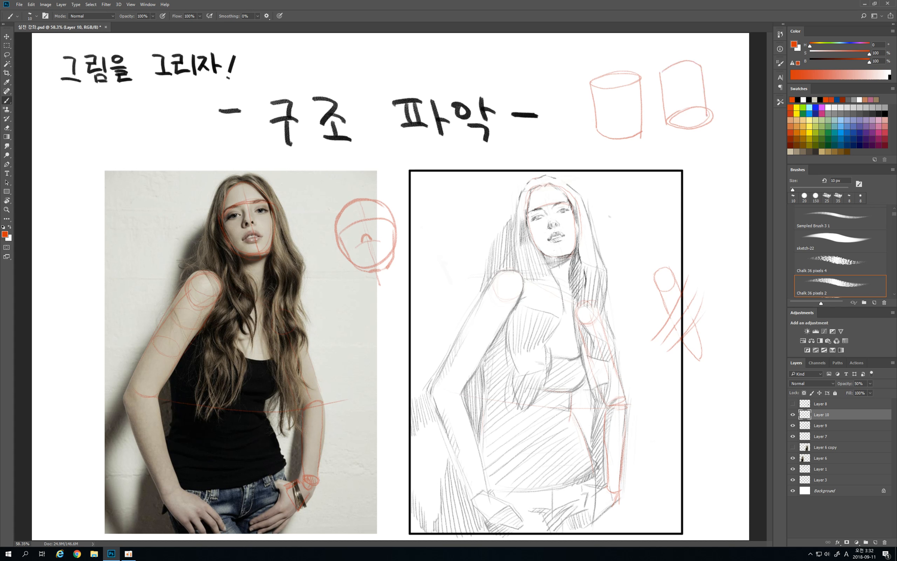
mouse_move(638, 199)
left_mouse_down()
mouse_move(665, 209)
mouse_move(663, 229)
mouse_move(634, 210)
mouse_move(646, 201)
mouse_move(664, 215)
mouse_move(631, 198)
mouse_move(666, 164)
left_mouse_up()
mouse_move(670, 225)
left_mouse_down()
mouse_move(699, 187)
mouse_move(679, 160)
mouse_move(700, 178)
left_mouse_up()
Enlarge the eraser to 150 px and erase the three demo cylinders
key("e")
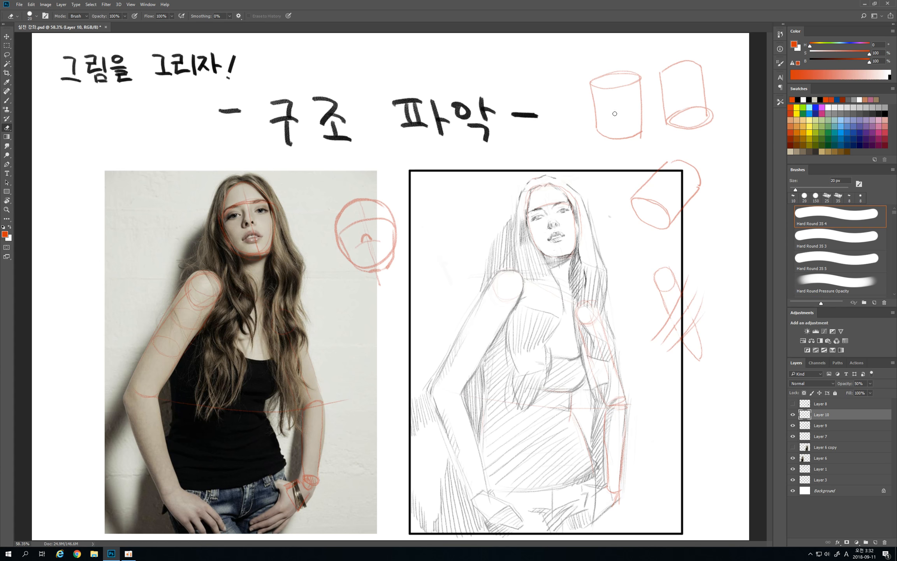
key("bracketright")
key("bracketright")
key("bracketright")
key("bracketright")
key("bracketright")
key("bracketright")
key("bracketright")
key("bracketright")
key("bracketright")
key("bracketright")
mouse_move(596, 86)
left_mouse_down()
mouse_move(656, 67)
mouse_move(653, 92)
mouse_move(580, 154)
mouse_move(677, 187)
mouse_move(658, 361)
mouse_move(676, 257)
mouse_move(711, 268)
left_mouse_up()
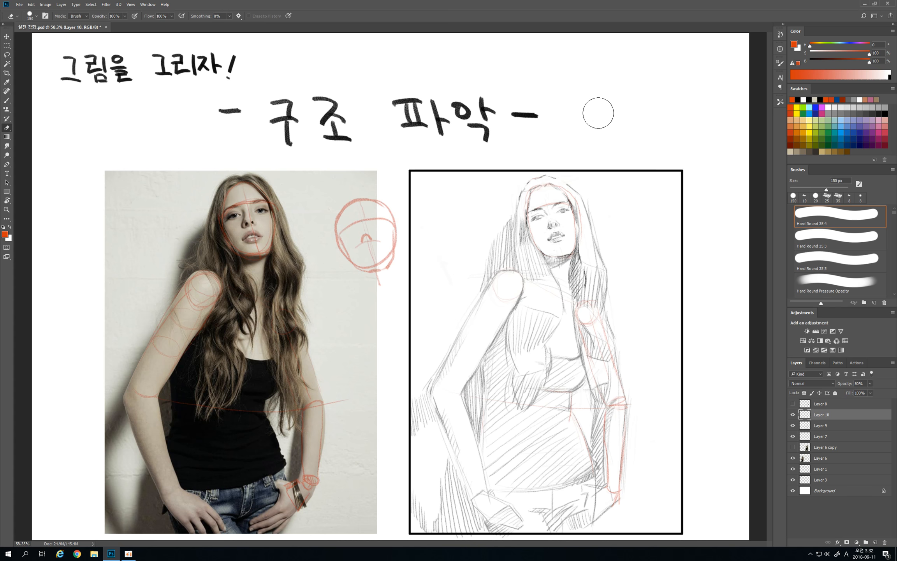
Draw another red demo cylinder across the sketch frame's upper edge and erase it, returning to the brush
key("b")
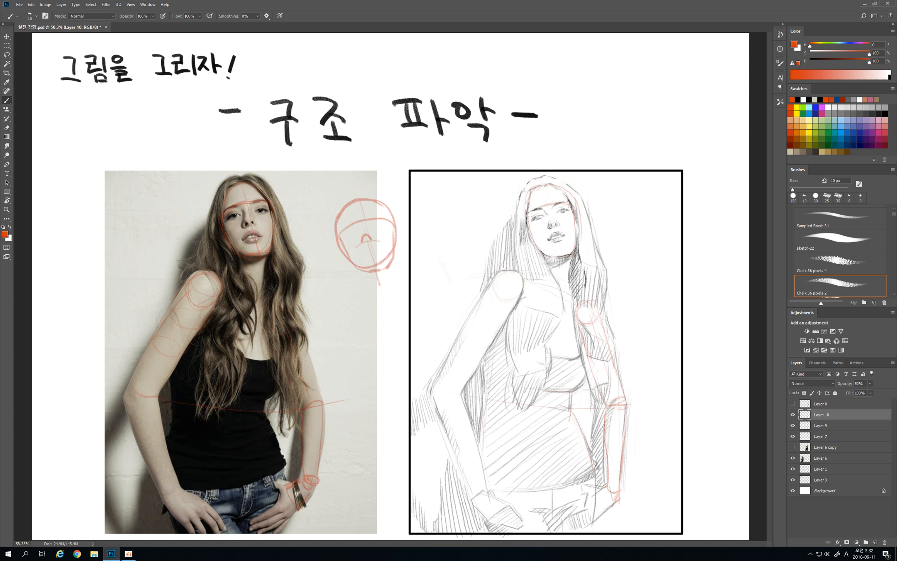
mouse_move(628, 111)
left_mouse_down()
mouse_move(586, 102)
mouse_move(619, 125)
mouse_move(585, 162)
mouse_move(590, 170)
mouse_move(638, 169)
left_mouse_up()
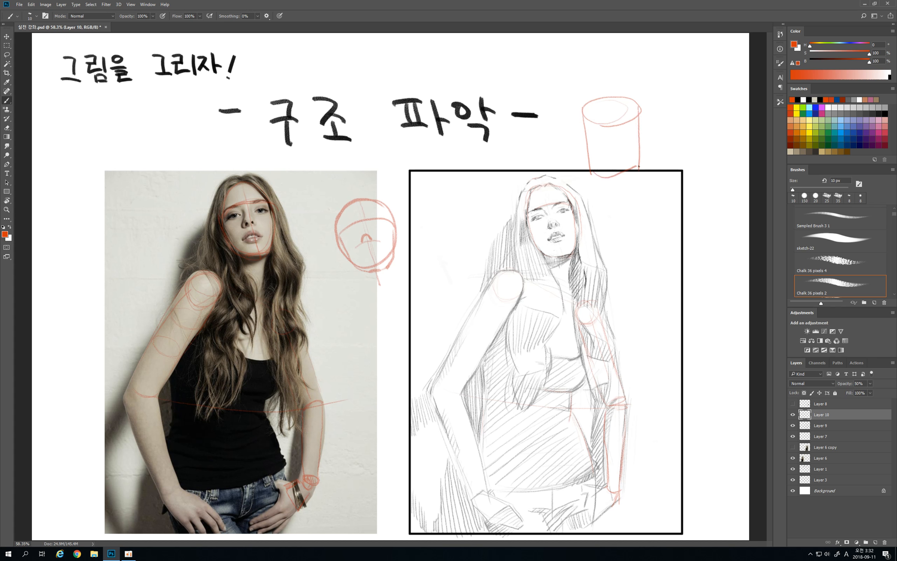
key("e")
mouse_move(585, 100)
left_mouse_down()
mouse_move(634, 89)
mouse_move(644, 125)
mouse_move(634, 190)
mouse_move(654, 168)
mouse_move(636, 174)
mouse_move(652, 114)
left_mouse_up()
key("b")
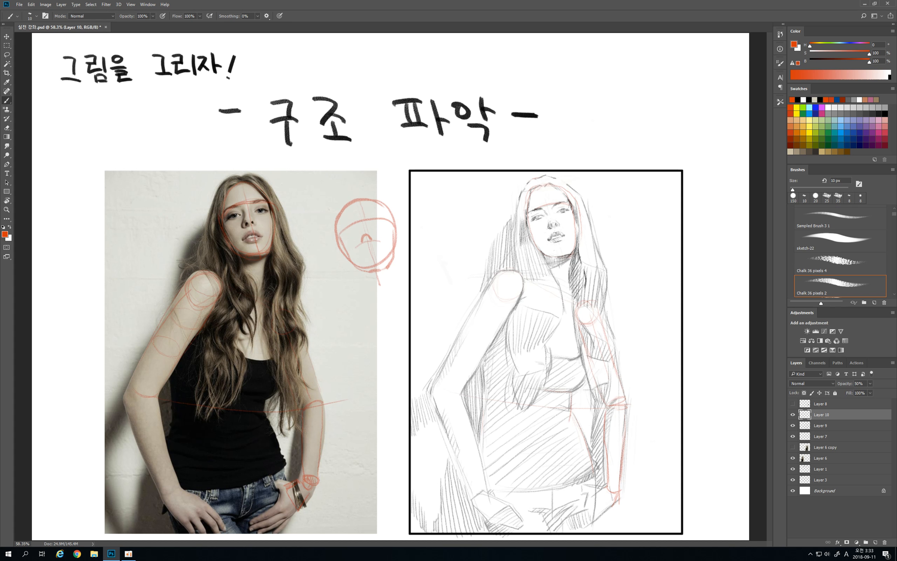
Draw red elbow and shoulder curves, forearm side lines, a wrist ellipse and a boxy hand on the sketch's near arm
left_click_drag(446, 384, 465, 386)
left_click_drag(447, 395, 464, 391)
left_click_drag(522, 295, 495, 275)
left_click_drag(469, 423, 485, 485)
mouse_move(436, 405)
left_mouse_down()
mouse_move(463, 475)
mouse_move(481, 491)
mouse_move(471, 483)
left_mouse_up()
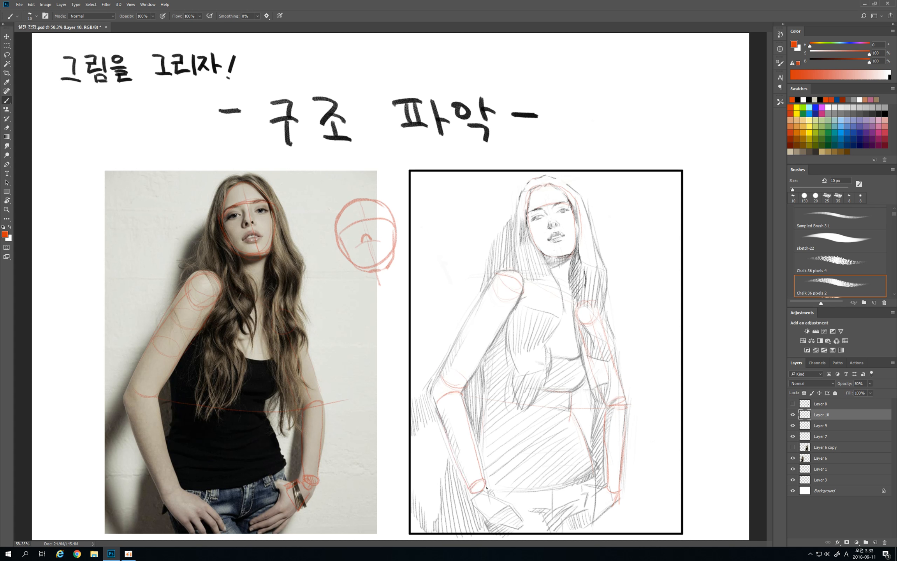
mouse_move(489, 486)
left_mouse_down()
mouse_move(474, 494)
mouse_move(490, 488)
mouse_move(492, 514)
mouse_move(503, 502)
mouse_move(488, 514)
left_mouse_up()
mouse_move(499, 506)
left_mouse_down()
mouse_move(519, 522)
mouse_move(494, 528)
mouse_move(520, 521)
left_mouse_up()
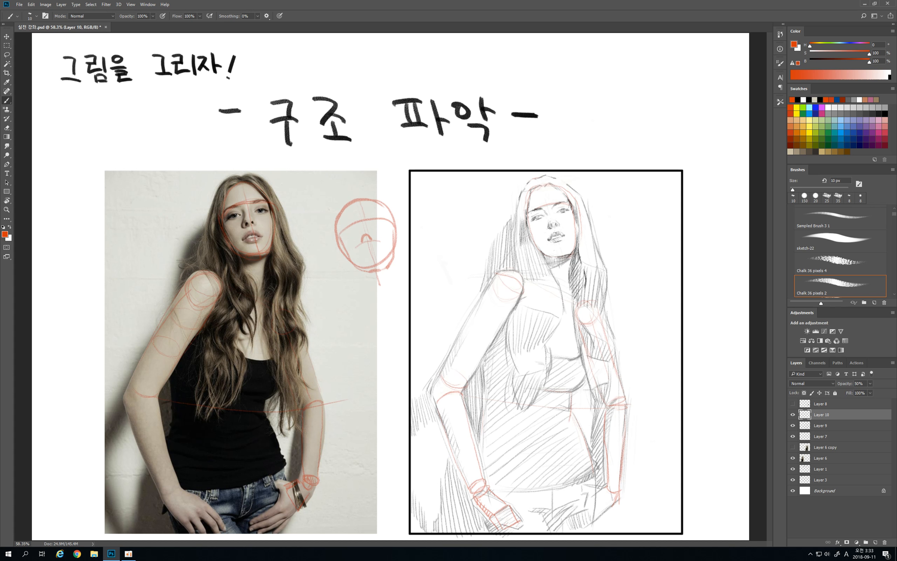
Draw a wide red hip ellipse at the sketch's hem, with torso side lines and waist contour curves above it
mouse_move(522, 452)
left_mouse_down()
mouse_move(570, 450)
mouse_move(501, 457)
mouse_move(507, 489)
mouse_move(545, 449)
mouse_move(538, 451)
left_mouse_up()
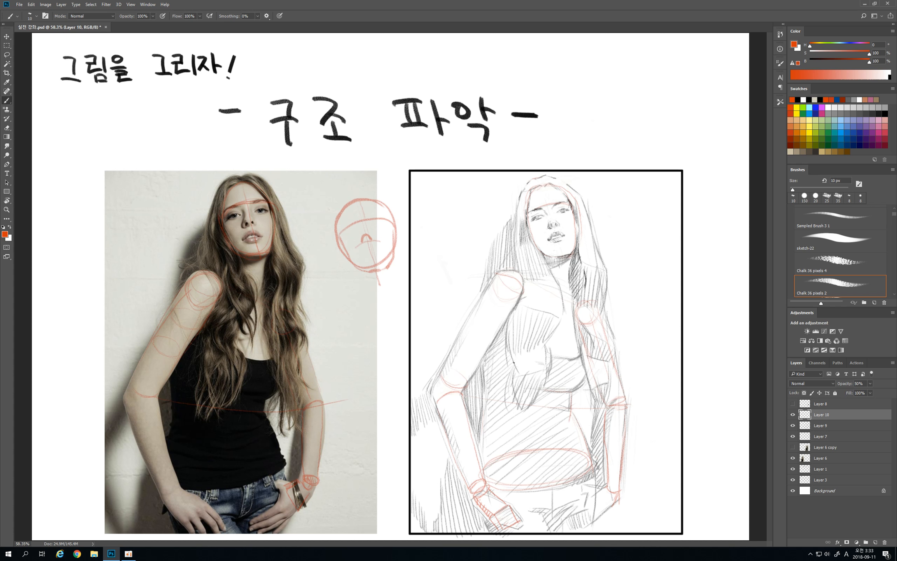
left_click_drag(486, 356, 486, 398)
mouse_move(521, 414)
left_mouse_down()
mouse_move(494, 429)
mouse_move(572, 407)
mouse_move(484, 450)
left_mouse_up()
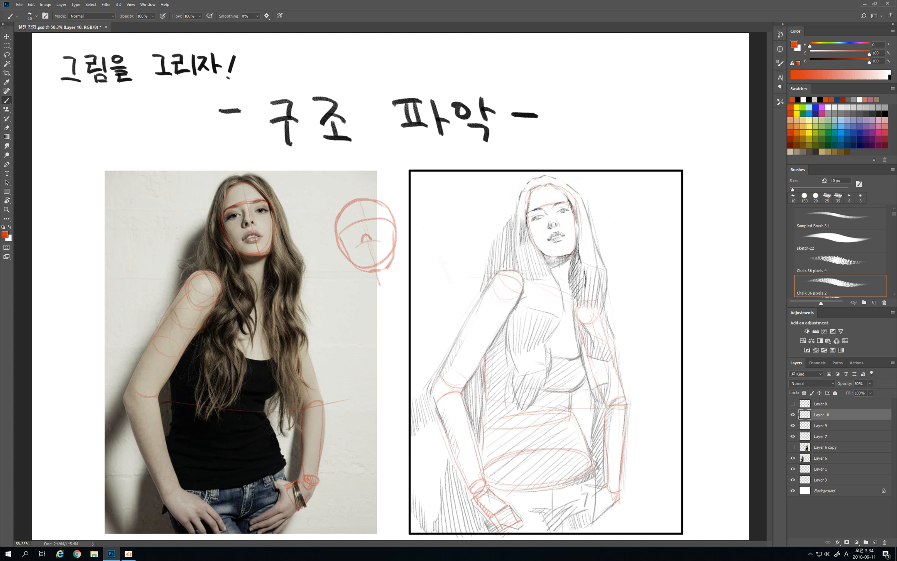
Add red chest guides with a centre line and breast circle, plus pelvis and upper-thigh lines below the hip ellipse
left_click_drag(555, 355, 573, 355)
left_click_drag(561, 316, 558, 345)
left_click_drag(508, 348, 502, 383)
left_click_drag(538, 517, 513, 510)
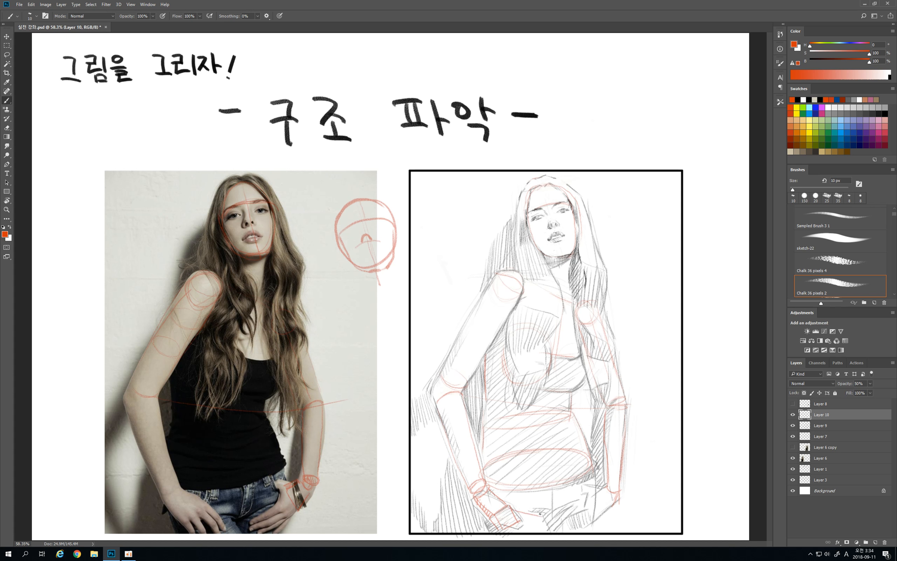
mouse_move(580, 482)
left_mouse_down()
mouse_move(554, 510)
mouse_move(550, 539)
mouse_move(585, 508)
left_mouse_up()
Set Layer 10's opacity to 40%, select Layer 9 and toggle its visibility to compare sketch and structure
left_click(851, 384)
type("40")
left_click(805, 425)
left_click(793, 425)
left_click(793, 426)
left_click(793, 426)
left_click(793, 426)
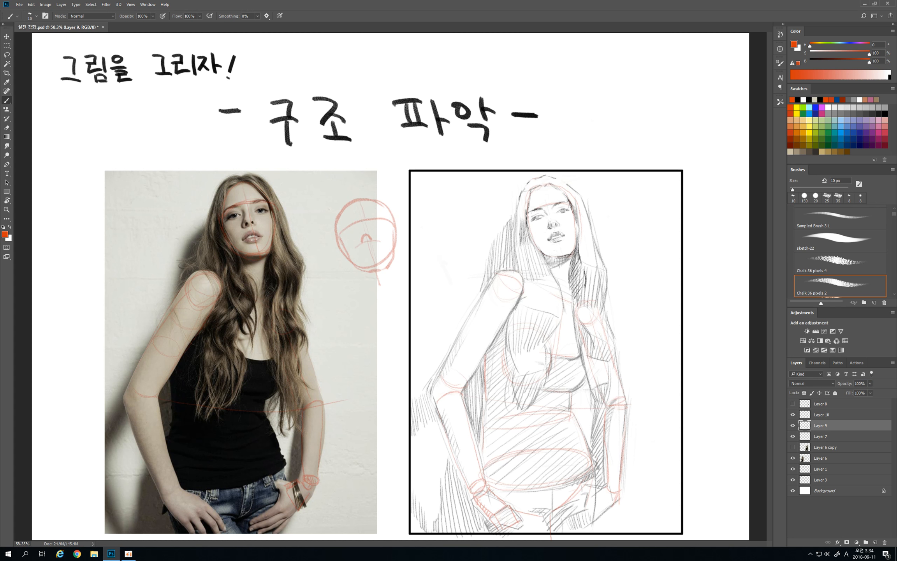
Reset the foreground colour to black and toggle Layer 9 to examine the red body structure without the sketch
key("d")
key("alt+d")
left_click(547, 243)
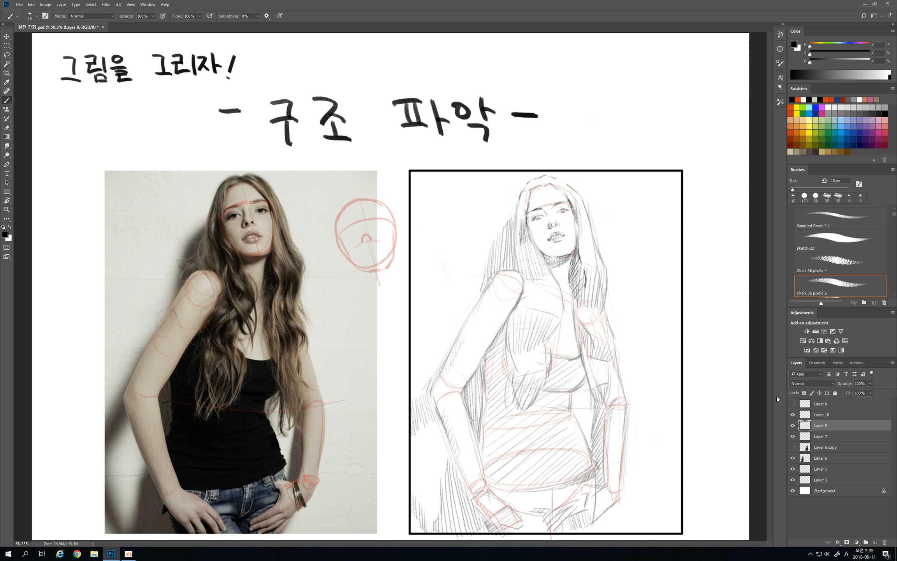
left_click(793, 425)
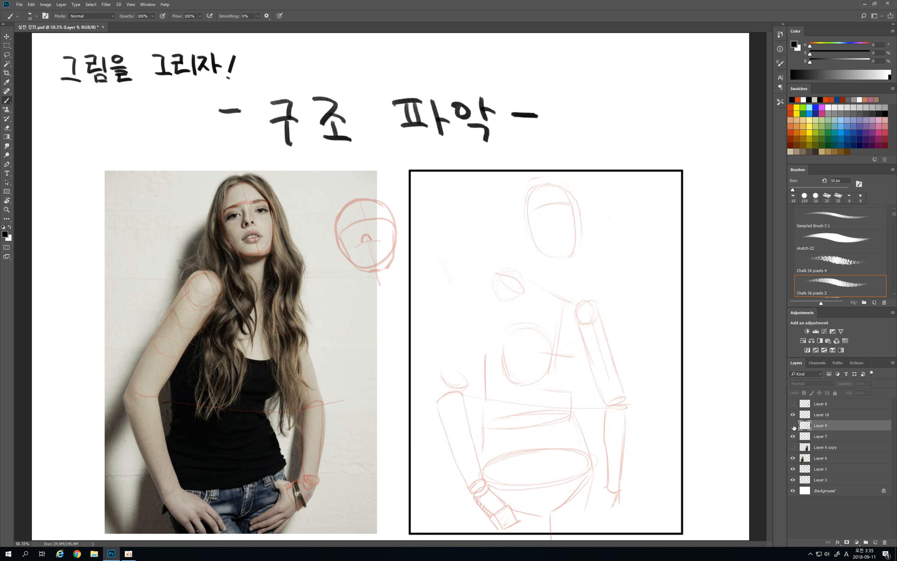
left_click(793, 425)
left_click(792, 425)
left_click(792, 425)
On Layer 10 in red, draw the sketch's neck sides, the slanted shoulder line and the near upper arm's outer line
left_click(806, 416)
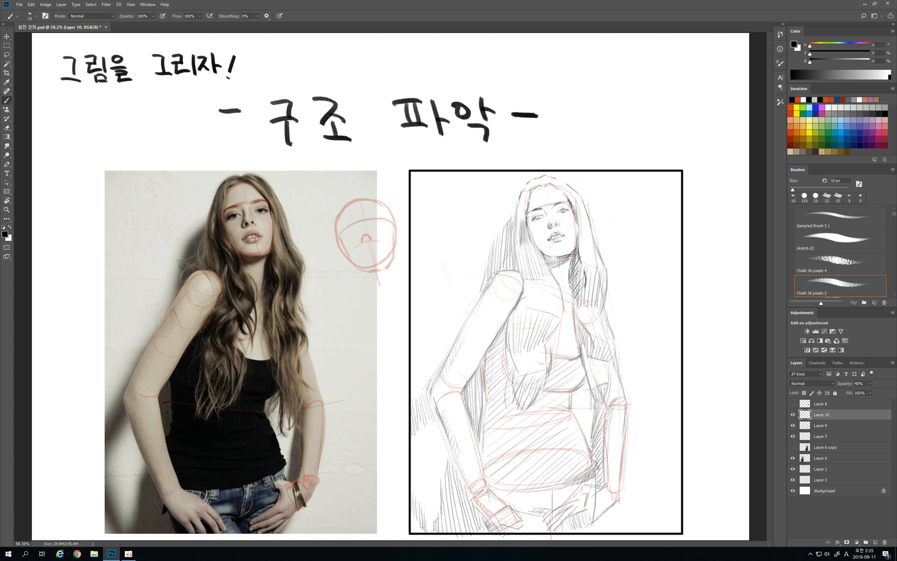
left_click(790, 108)
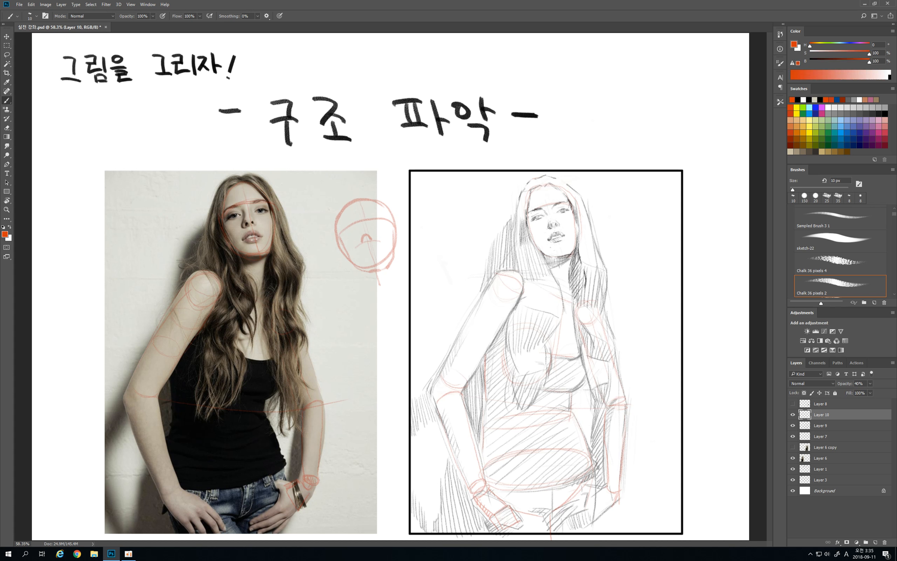
mouse_move(572, 249)
left_mouse_down()
mouse_move(530, 226)
mouse_move(571, 196)
left_mouse_up()
mouse_move(570, 264)
left_mouse_down()
mouse_move(568, 282)
mouse_move(544, 282)
left_mouse_up()
key("ctrl+z")
key("ctrl+z")
left_click_drag(572, 278, 581, 289)
left_click_drag(517, 269, 594, 300)
left_click_drag(543, 278, 599, 307)
left_click_drag(468, 330, 505, 269)
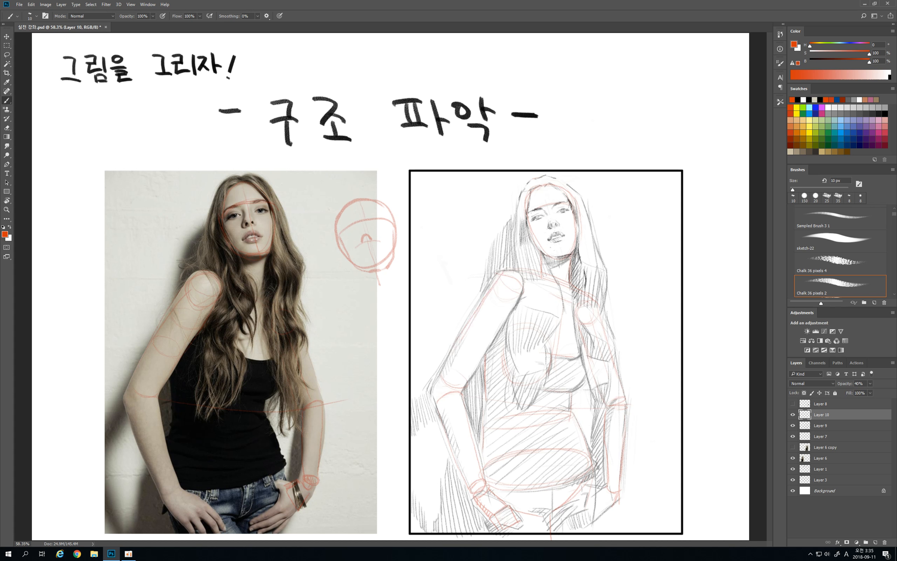
Draw round red elbow joints on both sketched arms and toggle Layer 9 to review the structure alone
left_click_drag(440, 385, 440, 397)
left_click_drag(439, 391, 445, 398)
left_click_drag(620, 415, 623, 410)
left_click(793, 425)
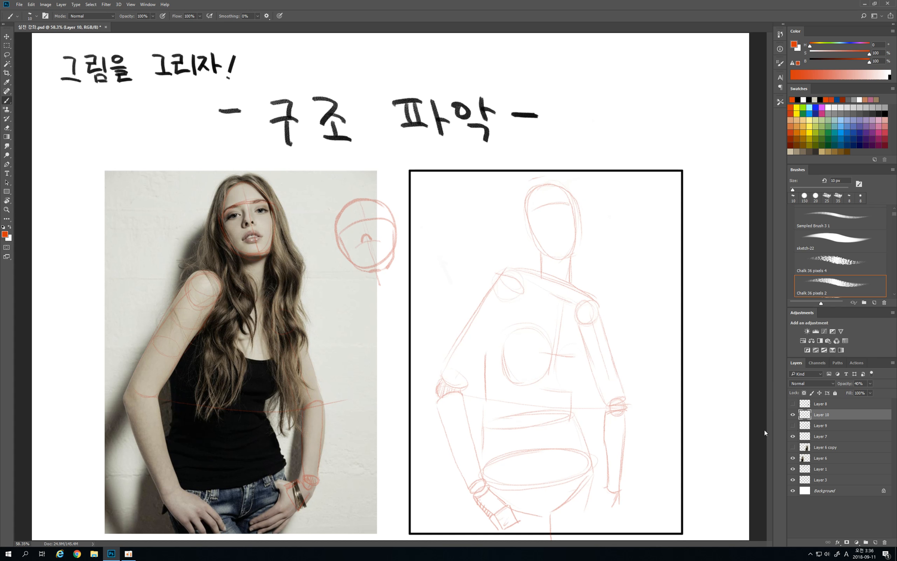
left_click(793, 426)
left_click(793, 426)
left_click(792, 426)
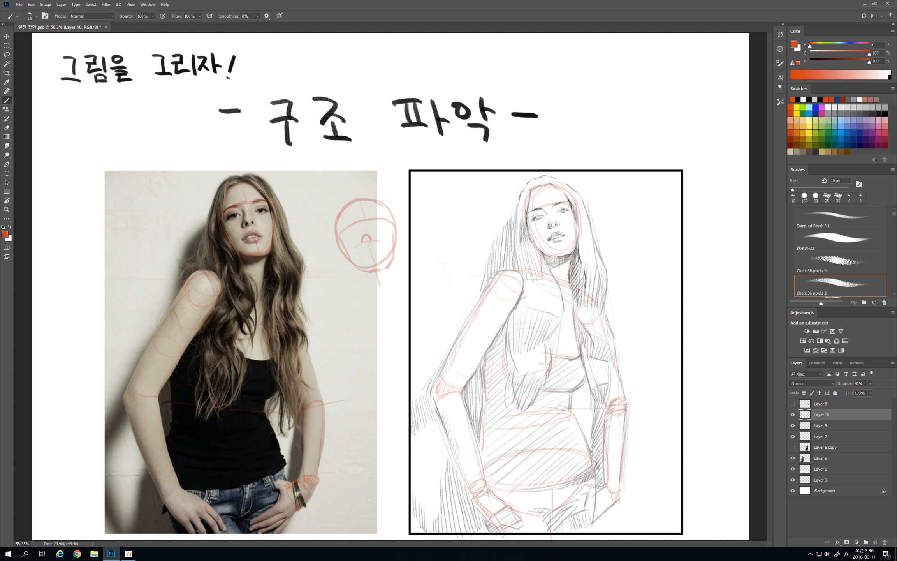
Add a red guide line across the sketched lower face, and draw a demo cube and upright cylinder above the frame
mouse_move(544, 243)
left_mouse_down()
mouse_move(577, 237)
mouse_move(561, 237)
mouse_move(545, 186)
mouse_move(563, 256)
left_mouse_up()
mouse_move(584, 88)
left_mouse_down()
mouse_move(608, 101)
mouse_move(607, 130)
mouse_move(582, 130)
mouse_move(605, 134)
left_mouse_up()
left_click_drag(606, 100, 626, 89)
left_click_drag(603, 136, 622, 122)
mouse_move(584, 86)
left_mouse_down()
mouse_move(626, 89)
mouse_move(629, 132)
left_mouse_up()
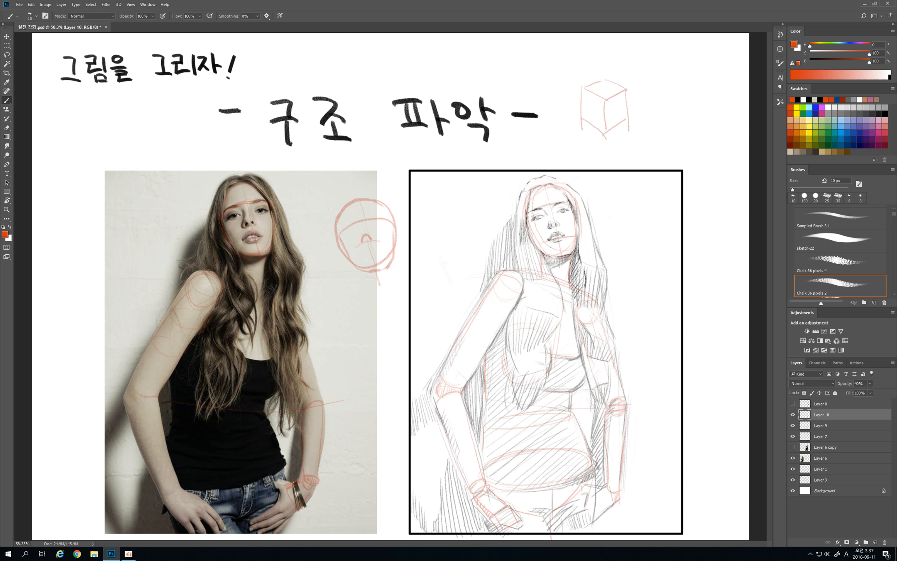
mouse_move(689, 77)
left_mouse_down()
mouse_move(701, 89)
mouse_move(695, 76)
mouse_move(704, 133)
left_mouse_up()
mouse_move(664, 91)
left_mouse_down()
mouse_move(668, 124)
mouse_move(706, 129)
mouse_move(686, 137)
left_mouse_up()
Draw a tilted red cylinder with contour lines and a cup-shaped cylinder below it, beside the sketched figure
mouse_move(619, 211)
left_mouse_down()
mouse_move(647, 213)
mouse_move(624, 208)
mouse_move(653, 171)
left_mouse_up()
left_click_drag(647, 222, 673, 177)
mouse_move(636, 209)
left_mouse_down()
mouse_move(633, 221)
mouse_move(650, 181)
mouse_move(647, 189)
left_mouse_up()
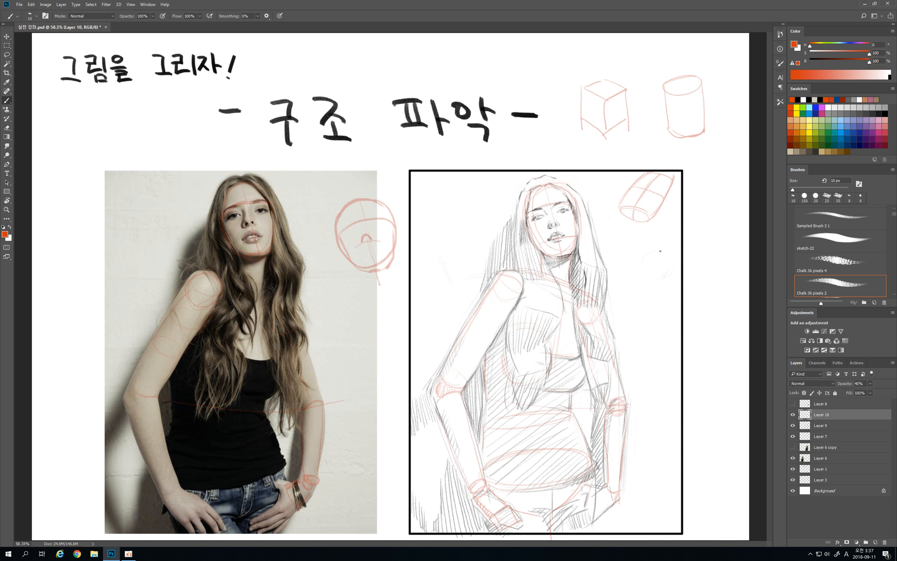
mouse_move(639, 252)
left_mouse_down()
mouse_move(662, 282)
mouse_move(644, 283)
mouse_move(630, 253)
mouse_move(670, 273)
mouse_move(662, 288)
mouse_move(679, 269)
mouse_move(658, 280)
mouse_move(636, 316)
mouse_move(678, 293)
mouse_move(643, 318)
mouse_move(678, 320)
mouse_move(633, 324)
left_mouse_up()
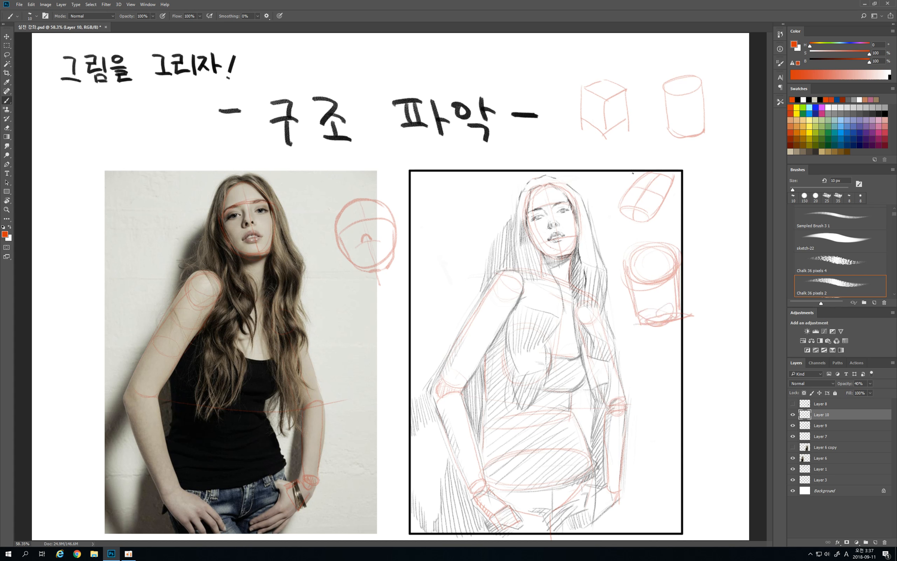
Draw a long foreshortened red cylinder between photo and sketch, with a large round near end crossed by diagonals
left_click_drag(445, 218, 368, 291)
mouse_move(458, 227)
left_mouse_down()
mouse_move(426, 317)
mouse_move(374, 296)
mouse_move(409, 335)
mouse_move(390, 278)
left_mouse_up()
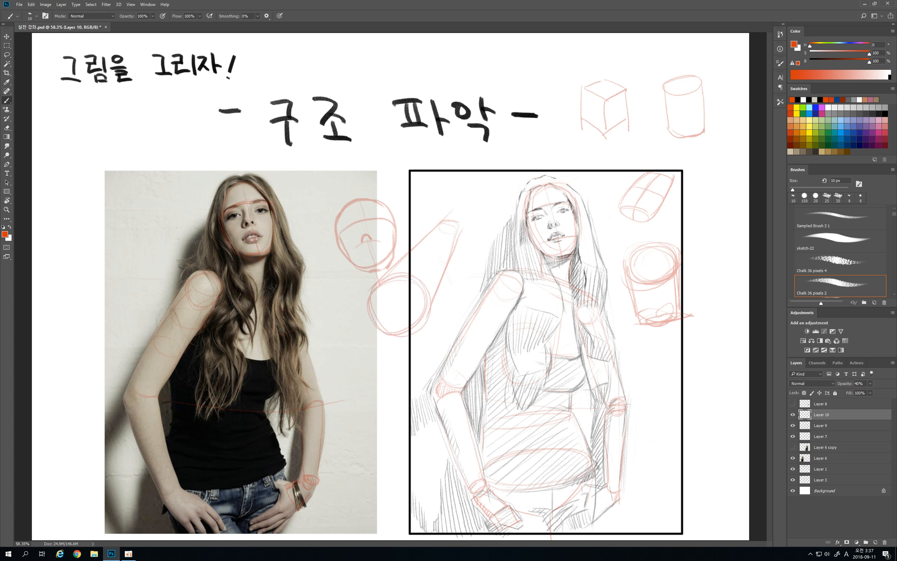
mouse_move(440, 223)
left_mouse_down()
mouse_move(459, 230)
mouse_move(453, 244)
mouse_move(453, 218)
mouse_move(435, 229)
mouse_move(455, 218)
mouse_move(450, 250)
mouse_move(447, 217)
mouse_move(431, 273)
left_mouse_up()
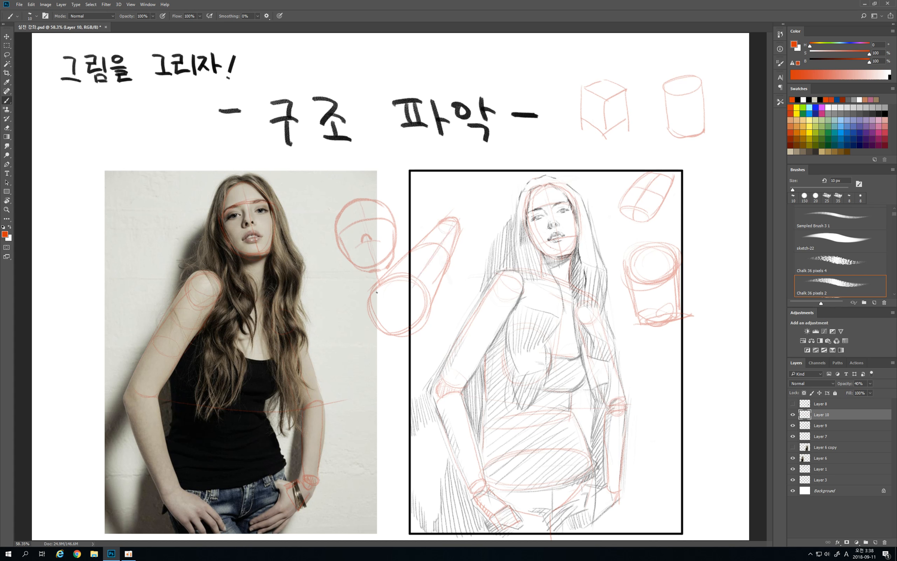
mouse_move(376, 292)
left_mouse_down()
mouse_move(408, 321)
mouse_move(375, 332)
left_mouse_up()
Draw crossing red strokes below the tilted demo cylinder and set Layer 10's opacity to 100%
mouse_move(636, 221)
left_mouse_down()
mouse_move(603, 252)
mouse_move(633, 250)
mouse_move(601, 260)
mouse_move(635, 257)
left_mouse_up()
left_click(863, 384)
type("100")
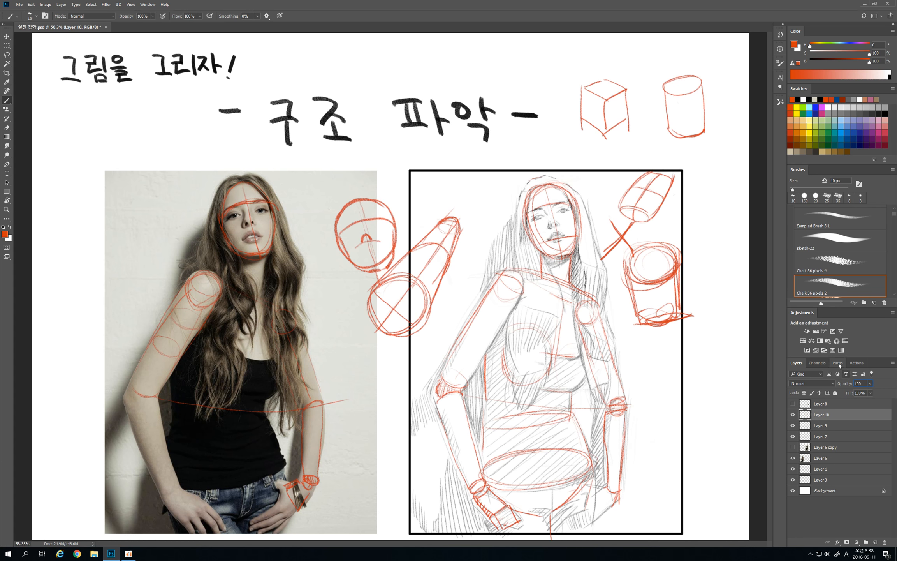